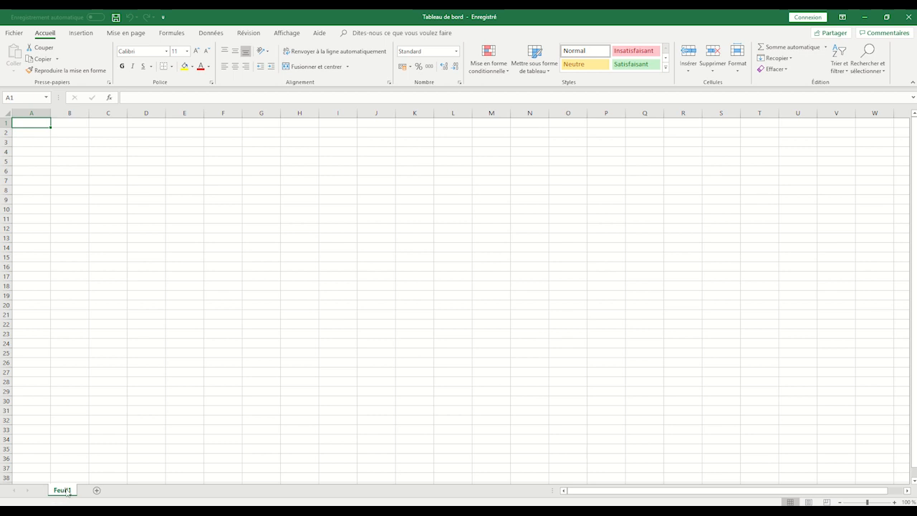
Rename the existing sheet as 2016 and add a second sheet named 2017.
{"action": "double_click", "coordinate": [66, 491]}
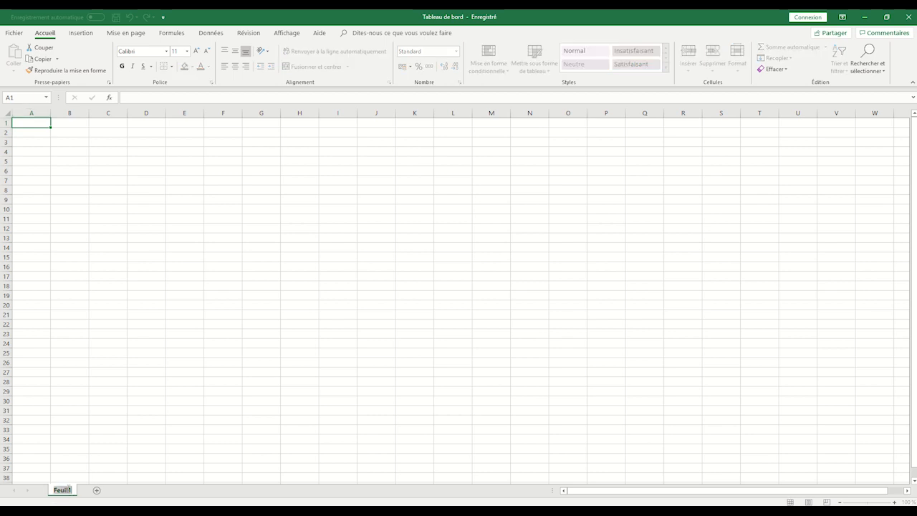
{"action": "type", "text": "2016"}
{"action": "key", "text": "Return"}
{"action": "left_click", "coordinate": [92, 492]}
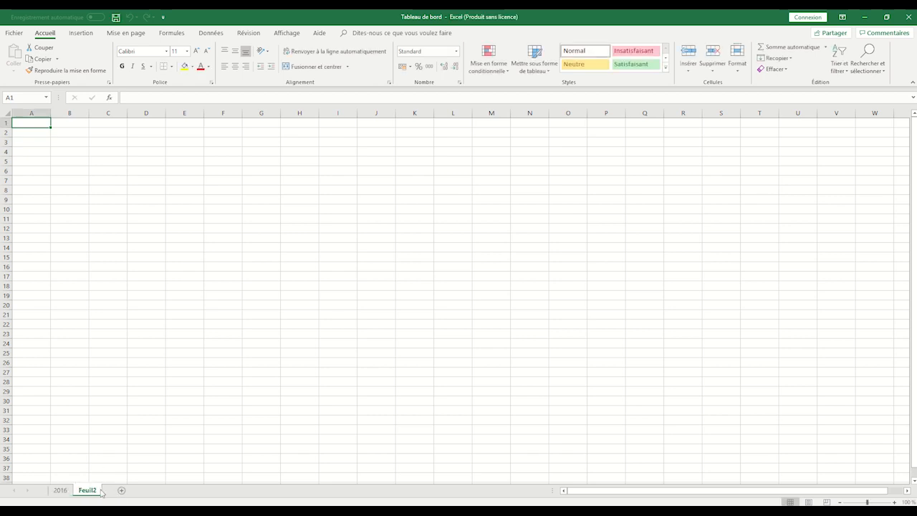
{"action": "double_click", "coordinate": [92, 490]}
{"action": "type", "text": "2017"}
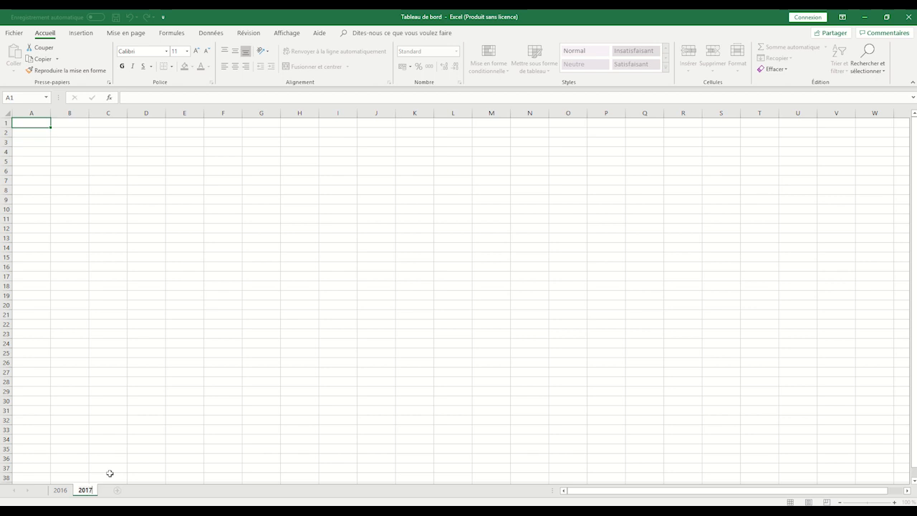
Add two more sheets named 2018 and 2019 after the 2017 sheet.
{"action": "left_click", "coordinate": [117, 490]}
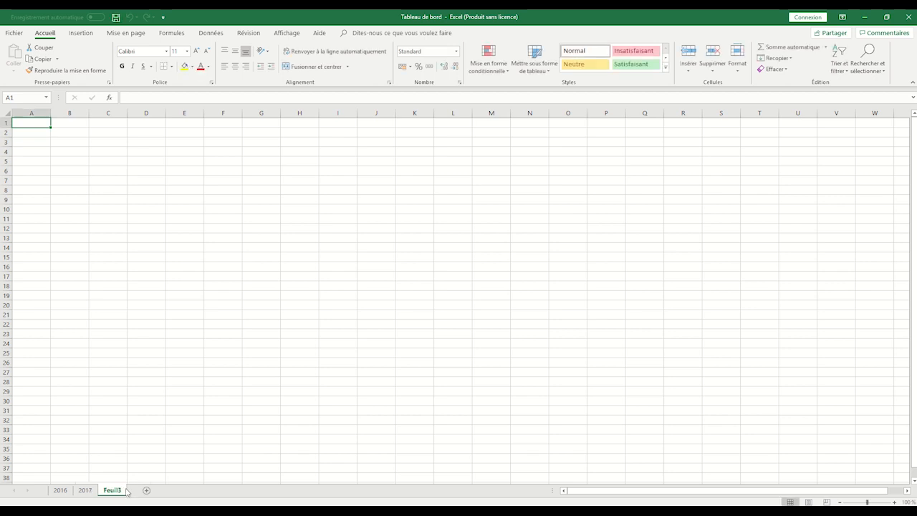
{"action": "double_click", "coordinate": [122, 491]}
{"action": "type", "text": "2018"}
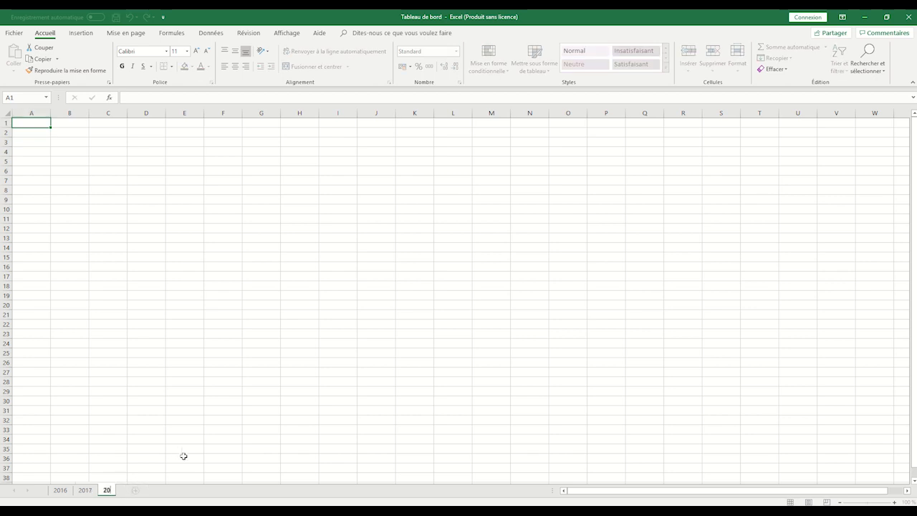
{"action": "left_click", "coordinate": [142, 490]}
{"action": "double_click", "coordinate": [146, 490]}
{"action": "type", "text": "2019"}
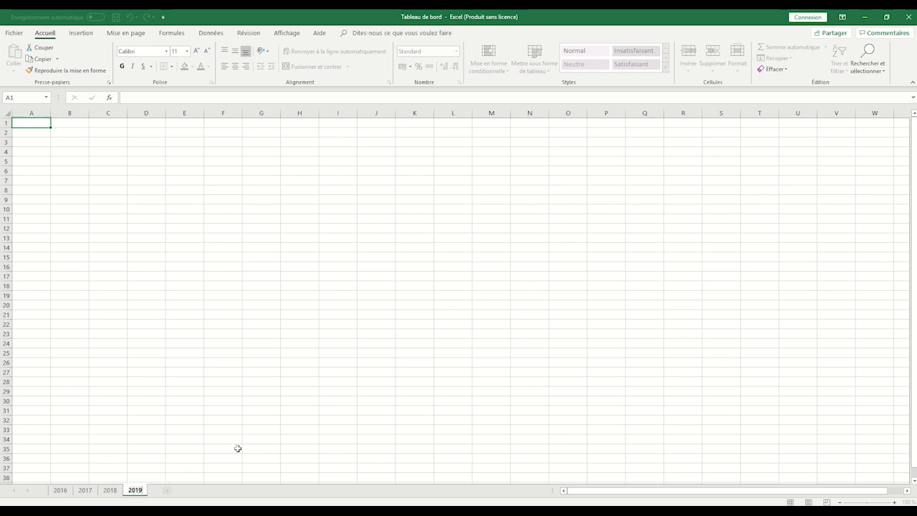
{"action": "key", "text": "Return"}
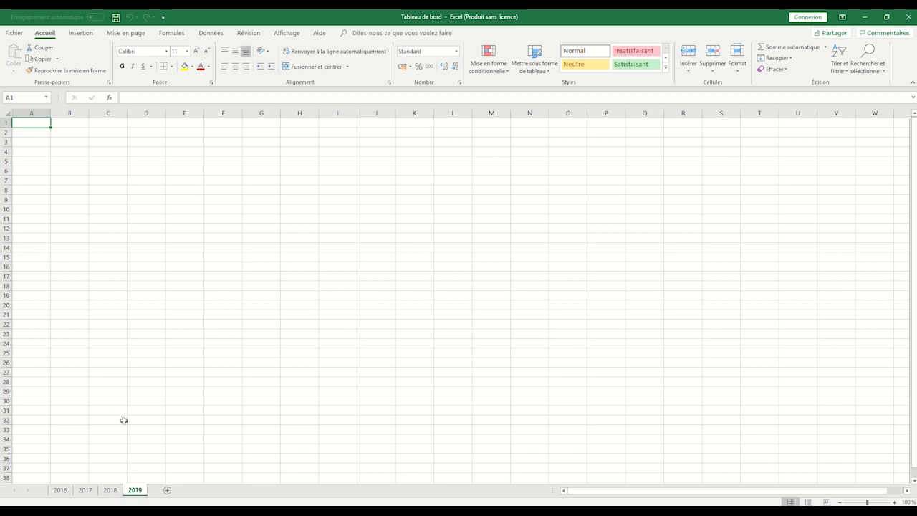
Group the sheets 2016 to 2019 and enter the heading Janvier in cell C3.
{"action": "left_click", "coordinate": [64, 492], "text": "shift"}
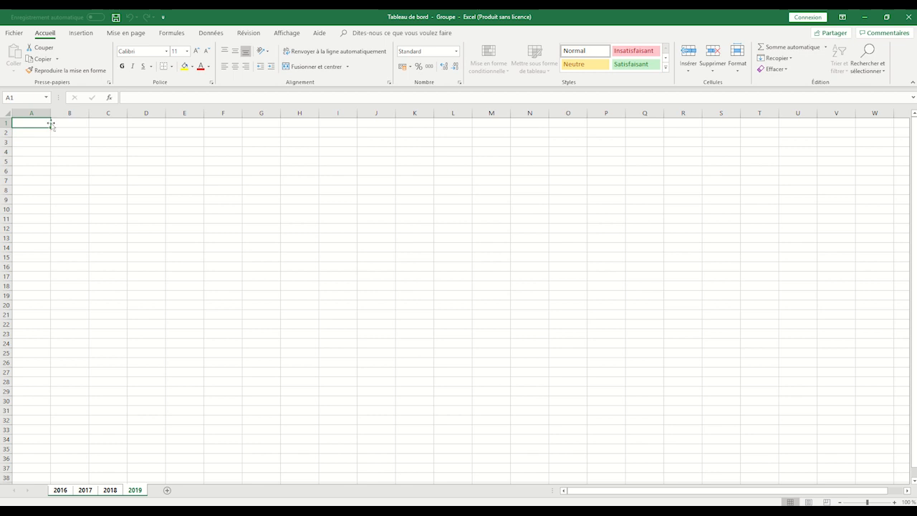
{"action": "left_click", "coordinate": [96, 143]}
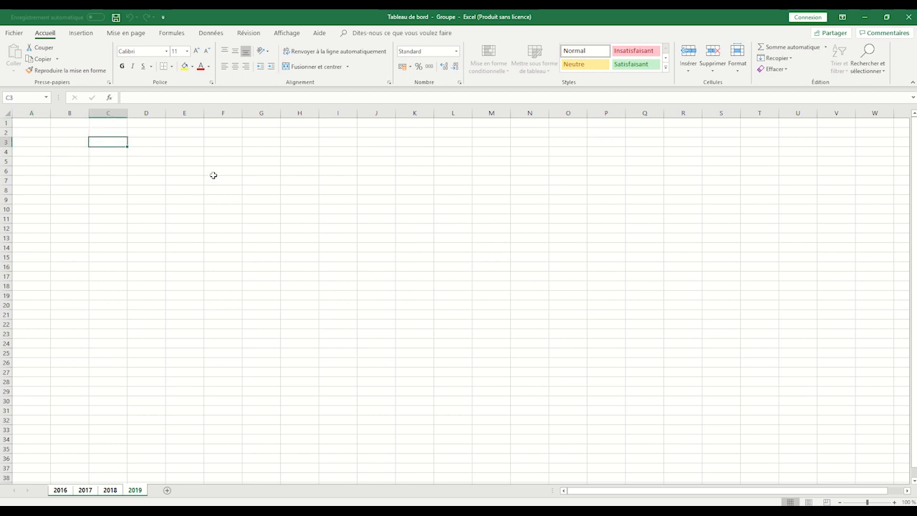
{"action": "type", "text": "Janvier"}
{"action": "key", "text": "Return"}
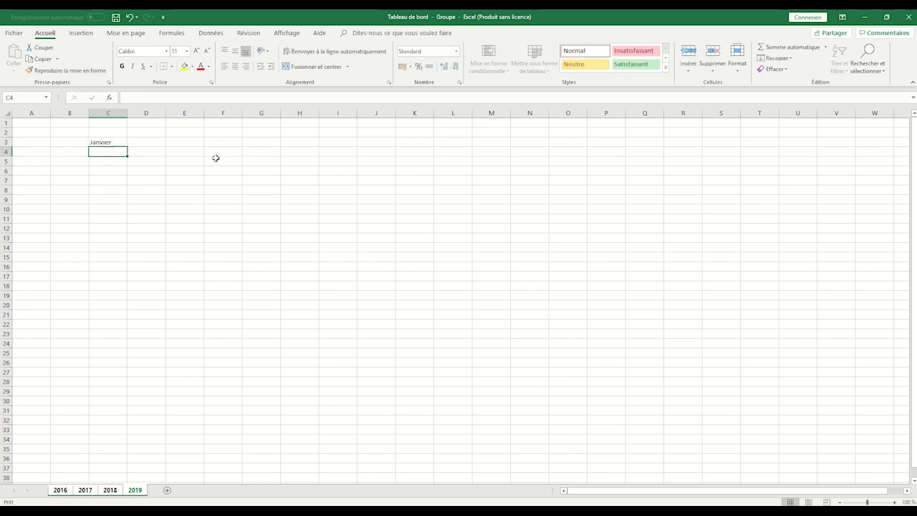
Extend the month series from Janvier in C3 across row 3 to Décembre in N3.
{"action": "left_click", "coordinate": [110, 144]}
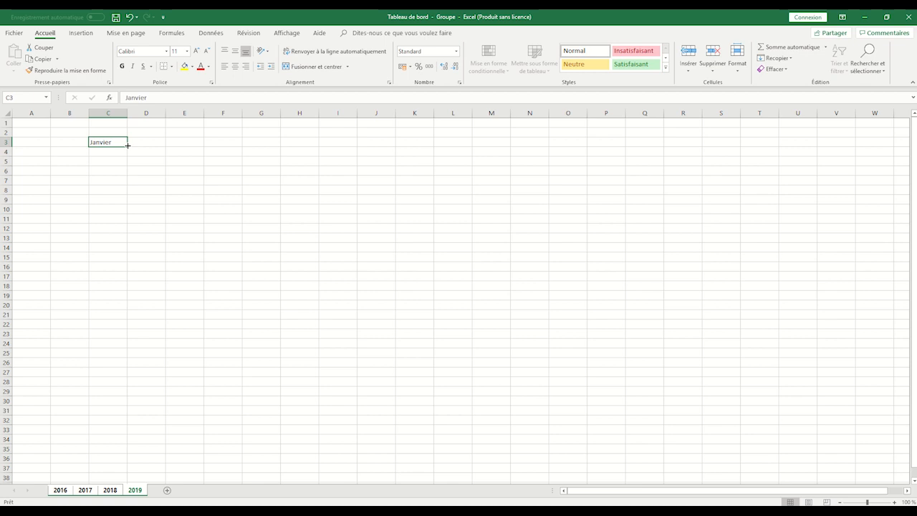
{"action": "left_click_drag", "start_coordinate": [128, 146], "coordinate": [128, 147]}
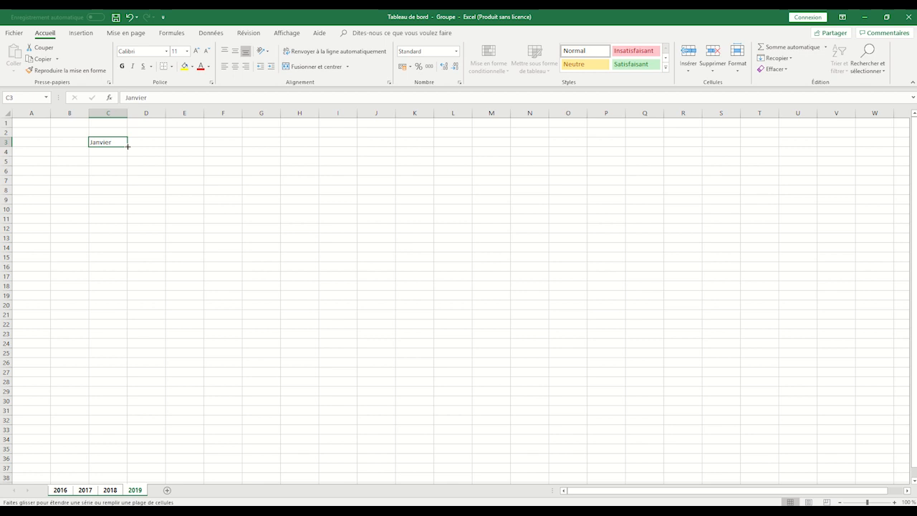
{"action": "left_click_drag", "start_coordinate": [130, 146], "coordinate": [541, 160]}
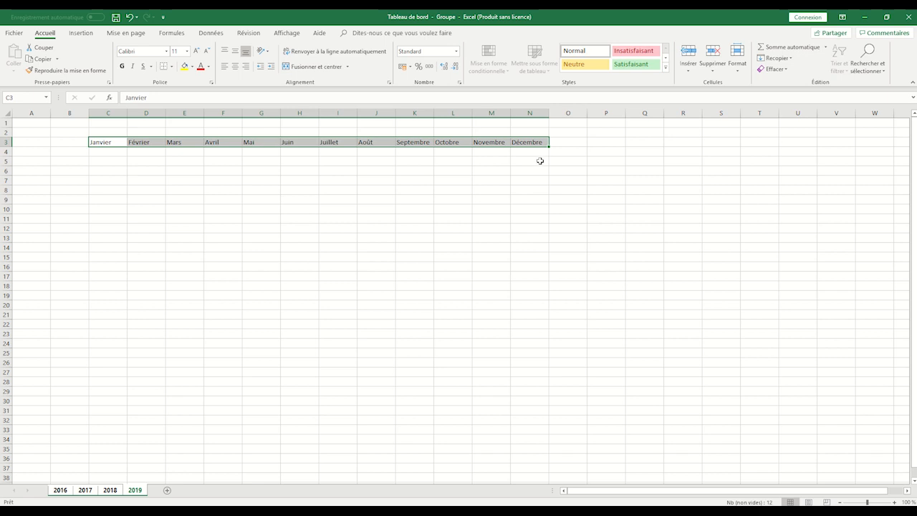
Enter the row labels Prévu, Réalisé, Ecart and % Ecart in cells B4 to B7.
{"action": "left_click", "coordinate": [70, 151]}
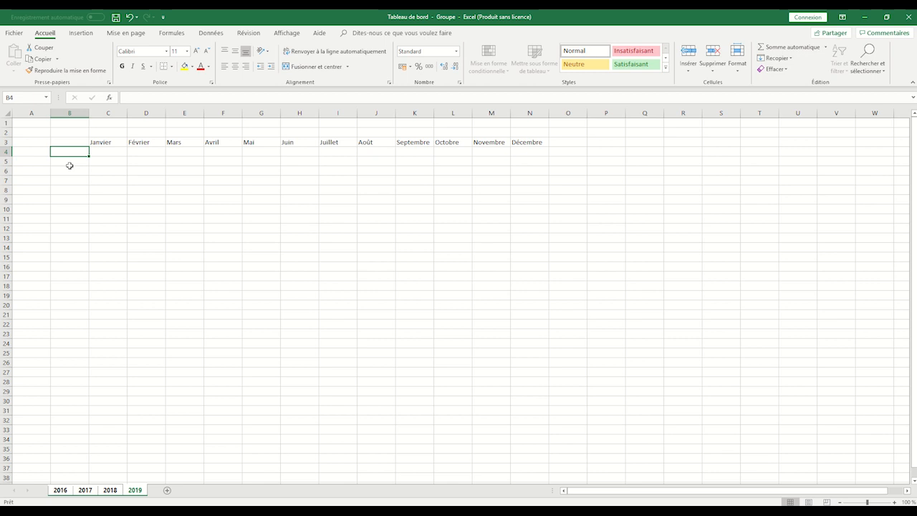
{"action": "type", "text": "Prévu"}
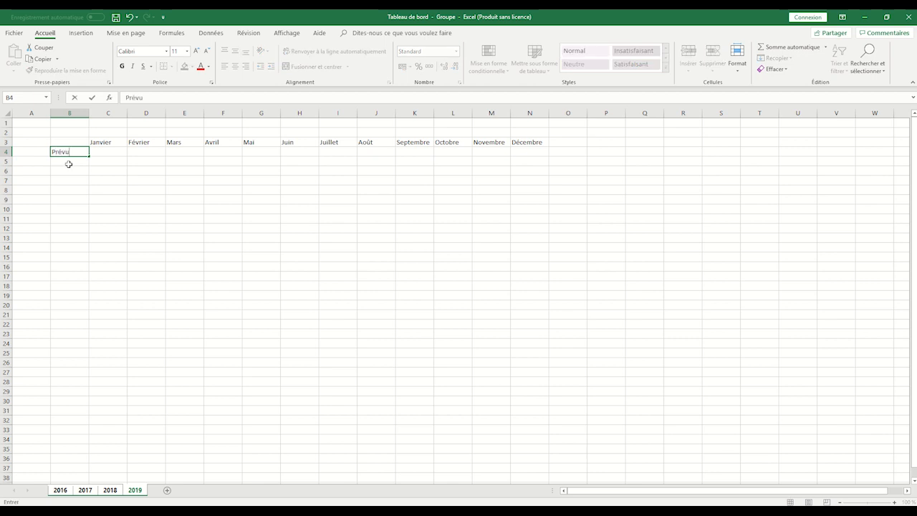
{"action": "left_click", "coordinate": [69, 164]}
{"action": "type", "text": "R"}
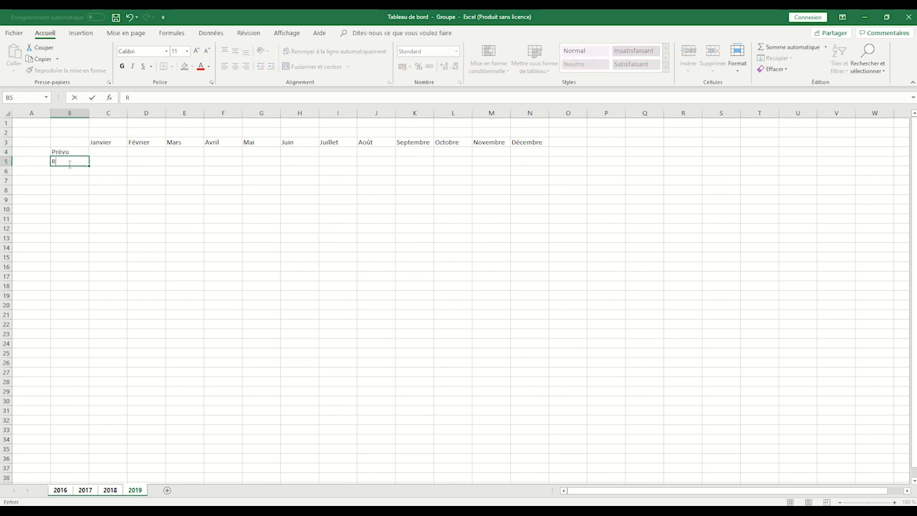
{"action": "type", "text": "éalisé"}
{"action": "key", "text": "Return"}
{"action": "type", "text": "E"}
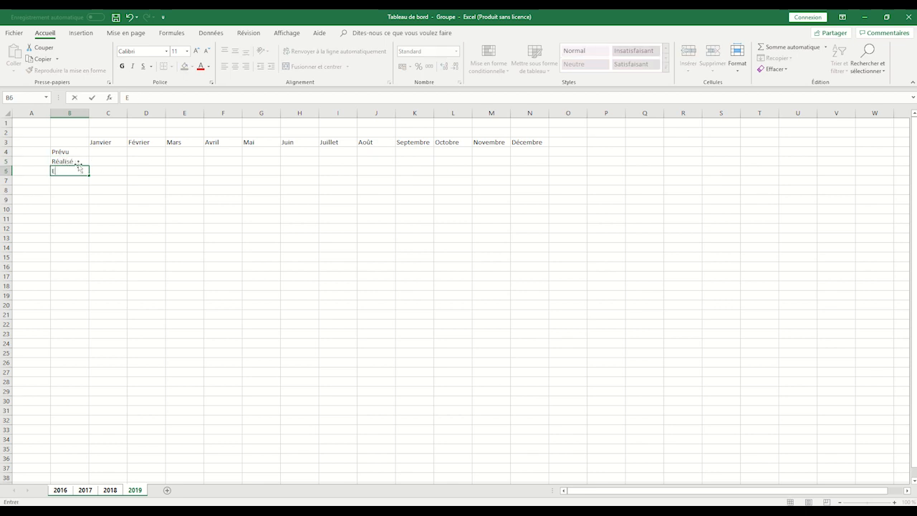
{"action": "type", "text": "cart"}
{"action": "key", "text": "Return"}
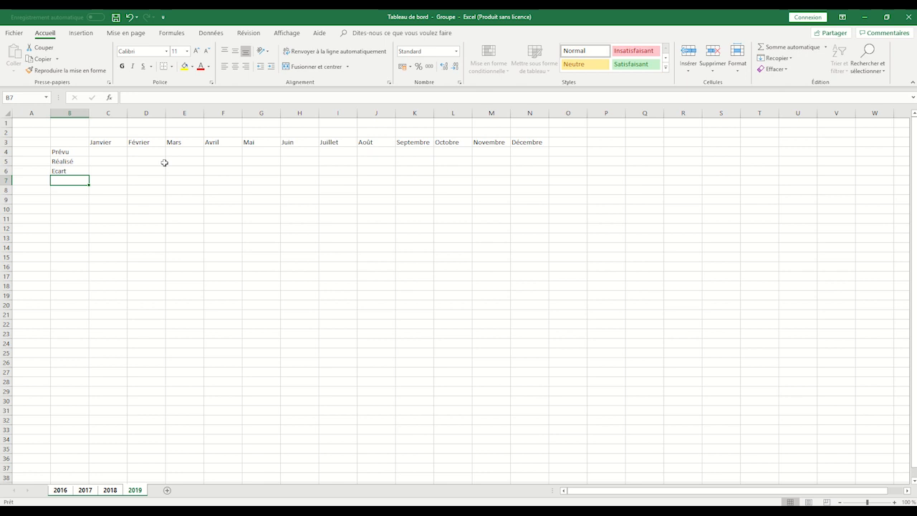
{"action": "type", "text": "% Ecart"}
{"action": "key", "text": "Return"}
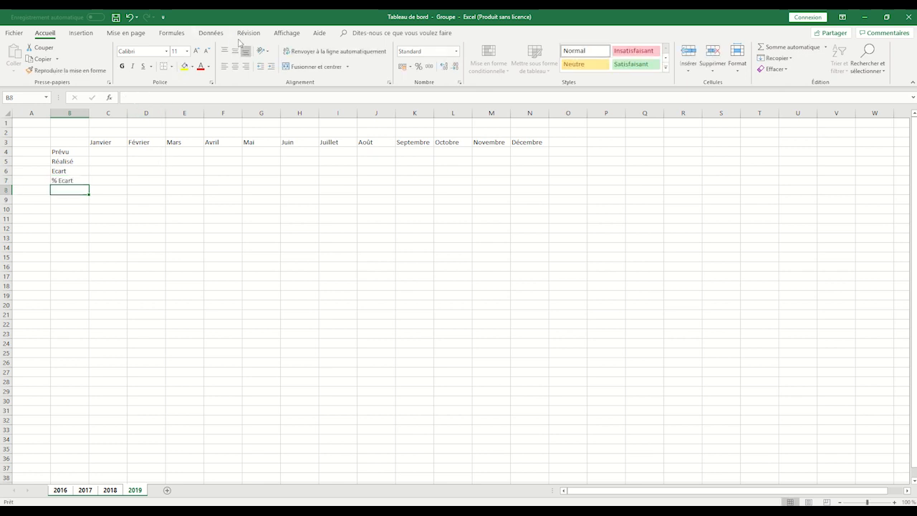
Enter the label Article 1 in cell A4 beside the Prévu row.
{"action": "left_click", "coordinate": [34, 154]}
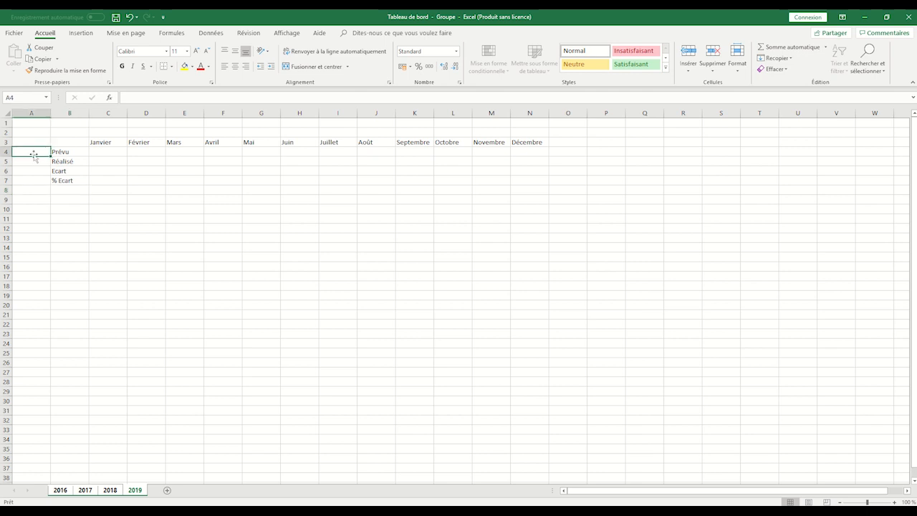
{"action": "type", "text": "Article 1"}
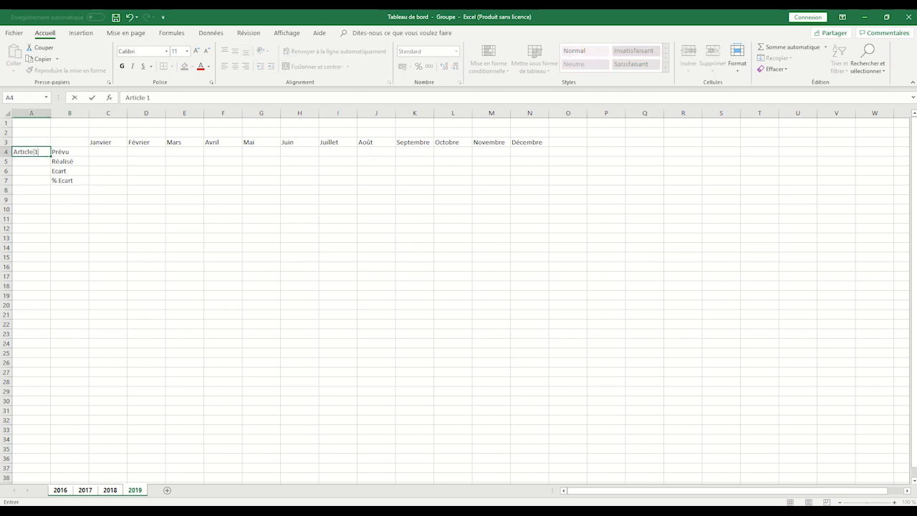
{"action": "key", "text": "Return"}
Calculate the Janvier Ecart in cell C6 with the formula =C5-C4.
{"action": "left_click", "coordinate": [109, 151]}
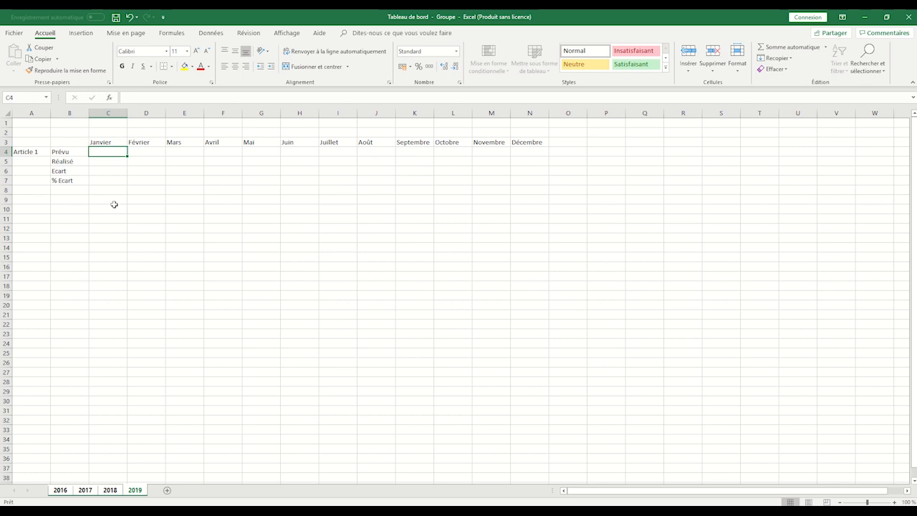
{"action": "left_click", "coordinate": [107, 164]}
{"action": "left_click", "coordinate": [104, 172]}
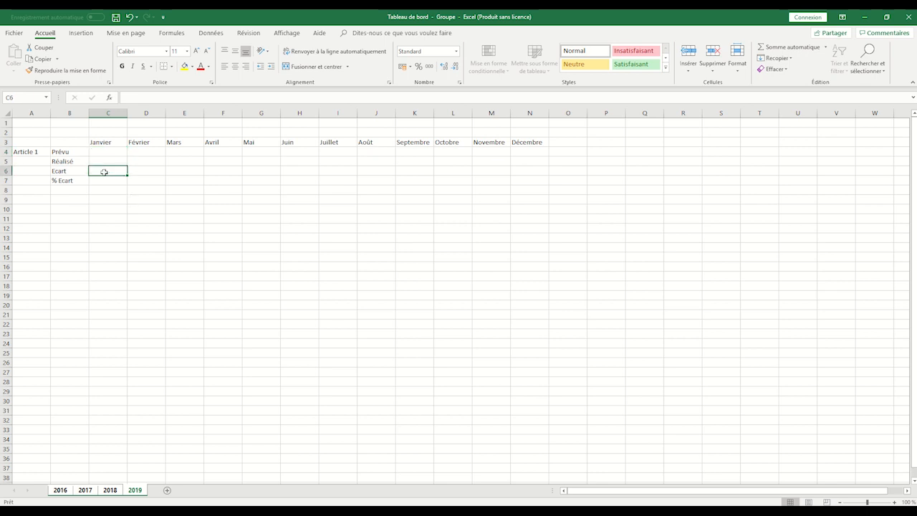
{"action": "type", "text": "="}
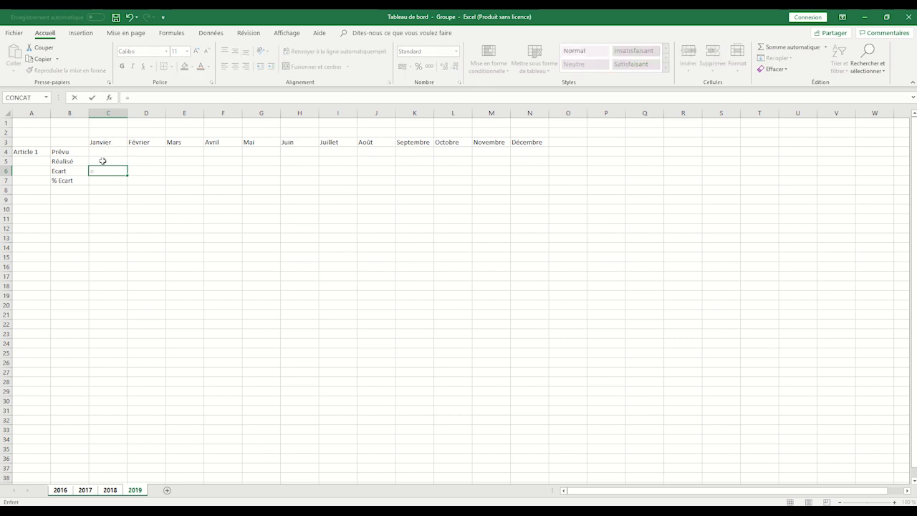
{"action": "left_click", "coordinate": [102, 162]}
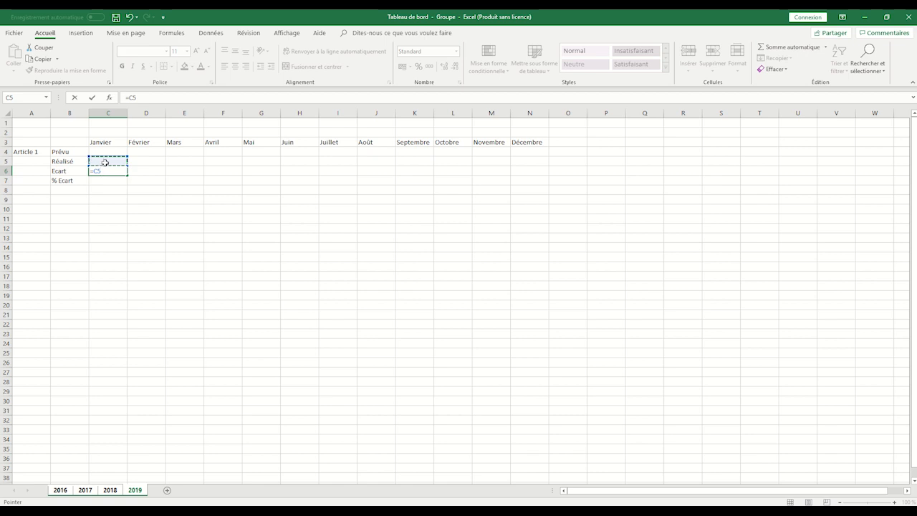
{"action": "type", "text": "-"}
{"action": "left_click", "coordinate": [109, 151]}
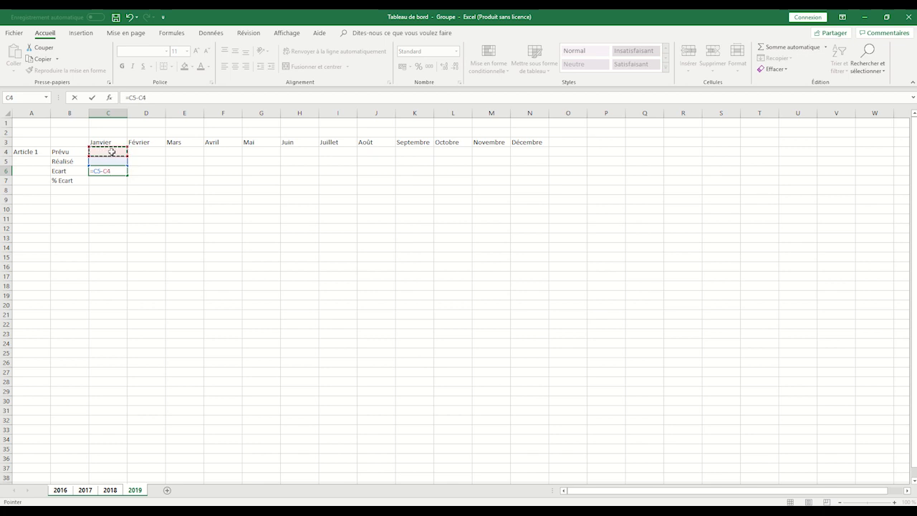
{"action": "key", "text": "Return"}
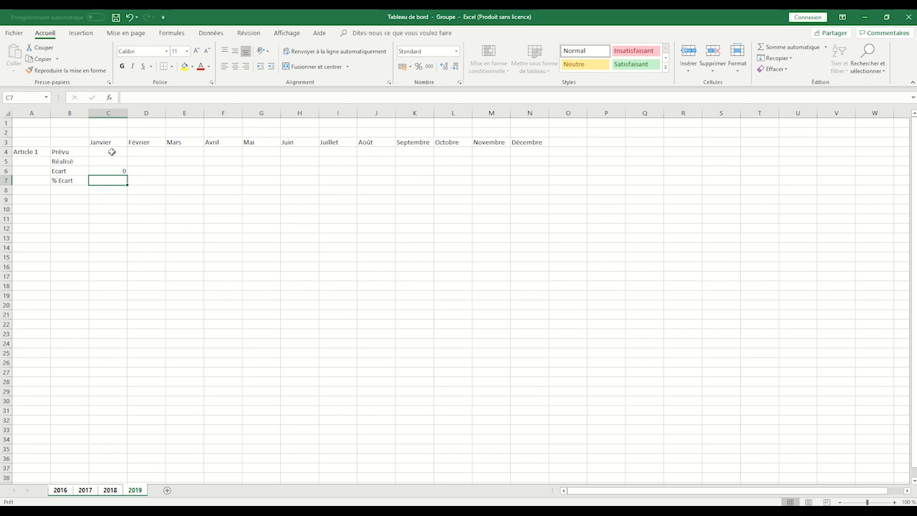
Calculate the Janvier % Ecart in cell C7 with the formula =C6/C4.
{"action": "type", "text": "="}
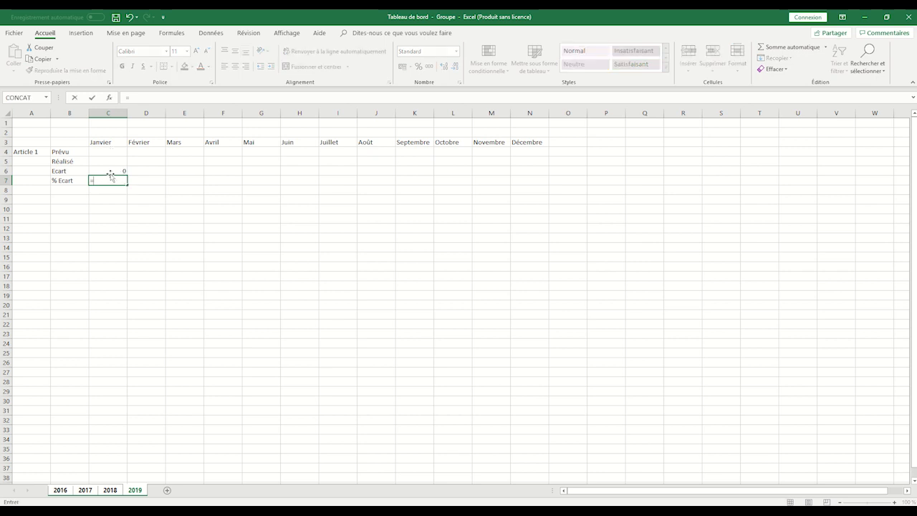
{"action": "left_click", "coordinate": [111, 170]}
{"action": "type", "text": "/"}
{"action": "left_click", "coordinate": [108, 152]}
{"action": "key", "text": "Return"}
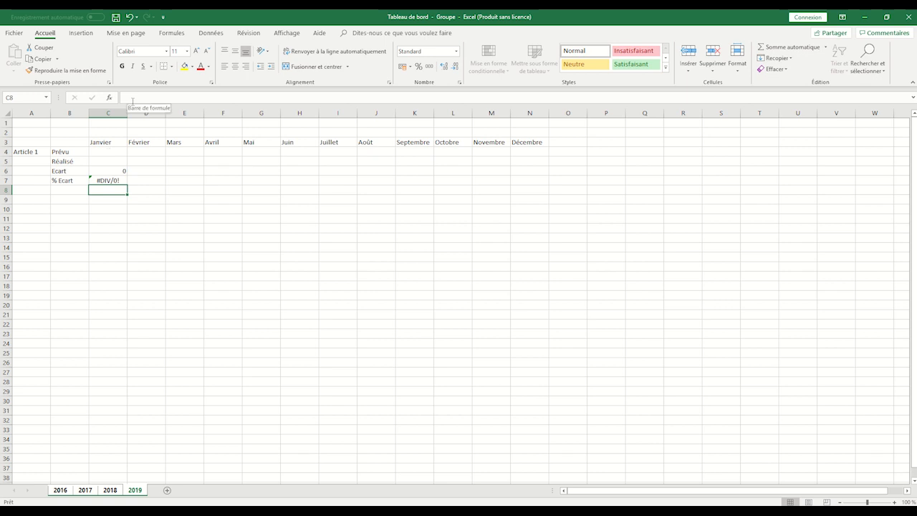
Apply the euro accounting format to the Prévu, Réalisé and Ecart rows in C4:N6.
{"action": "left_click", "coordinate": [105, 152]}
{"action": "left_click_drag", "start_coordinate": [118, 168], "coordinate": [532, 174]}
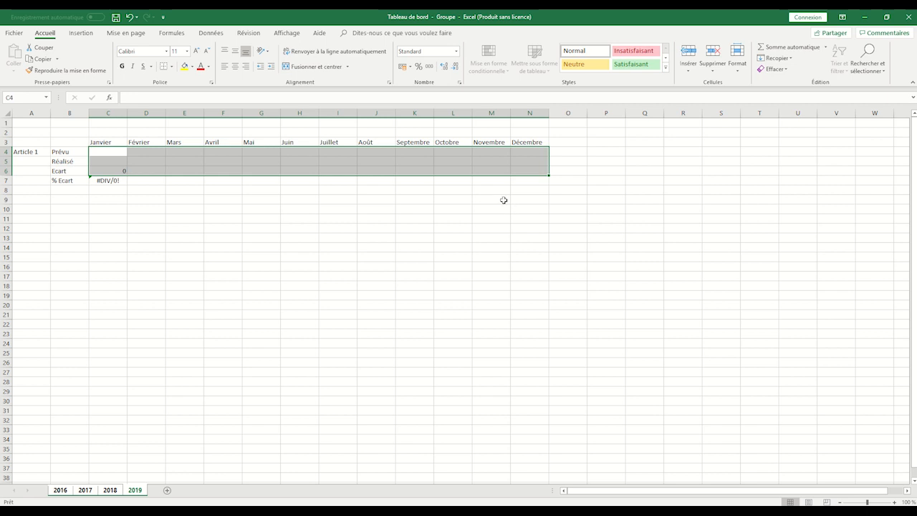
{"action": "left_click", "coordinate": [404, 68]}
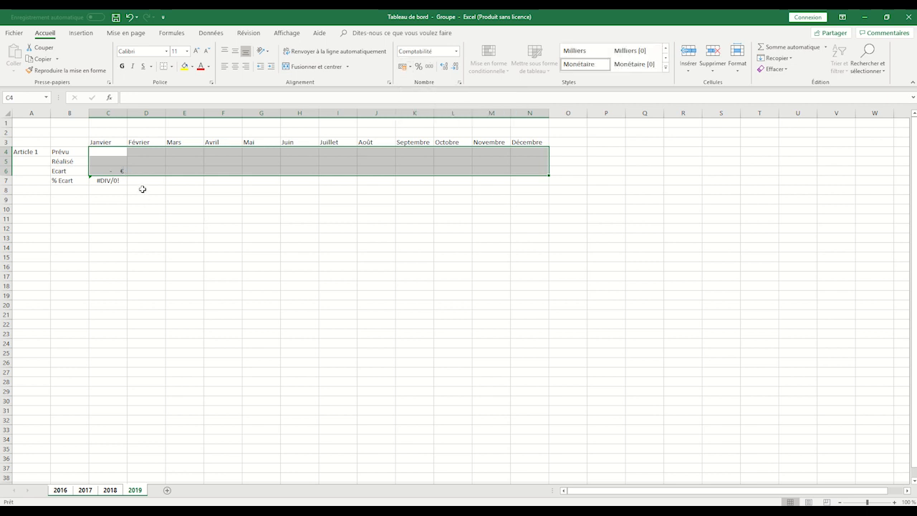
Apply the percentage format to the % Ecart row in C7:N7.
{"action": "left_click_drag", "start_coordinate": [115, 181], "coordinate": [538, 179]}
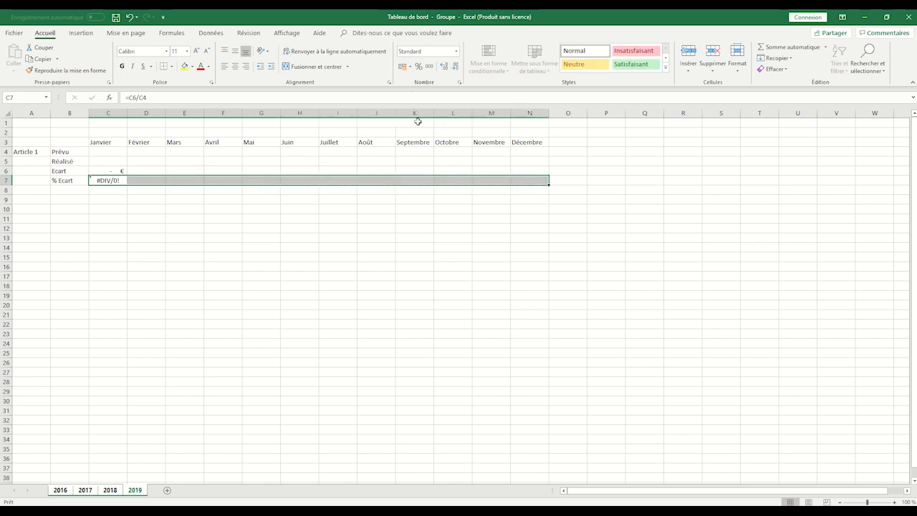
{"action": "left_click", "coordinate": [419, 67]}
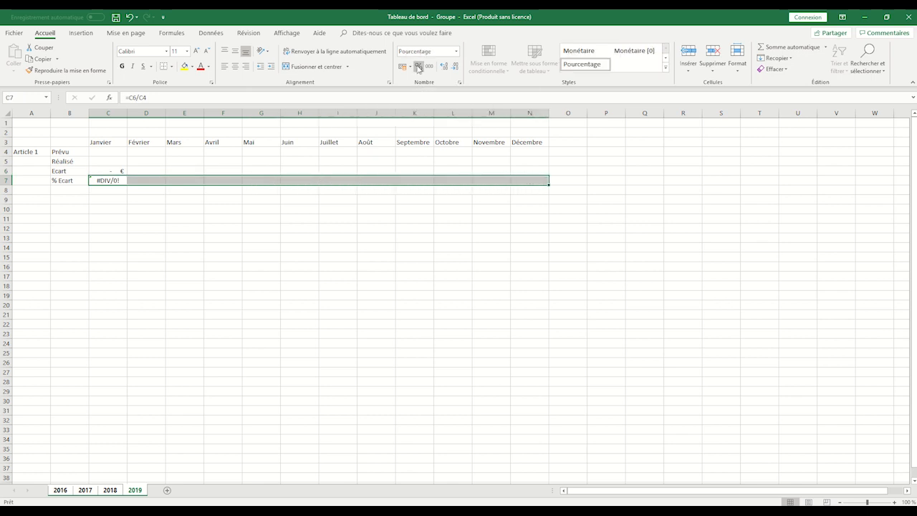
{"action": "left_click", "coordinate": [138, 191]}
Copy the Ecart formula from C6 across the row to Décembre in N6.
{"action": "left_click", "coordinate": [119, 171]}
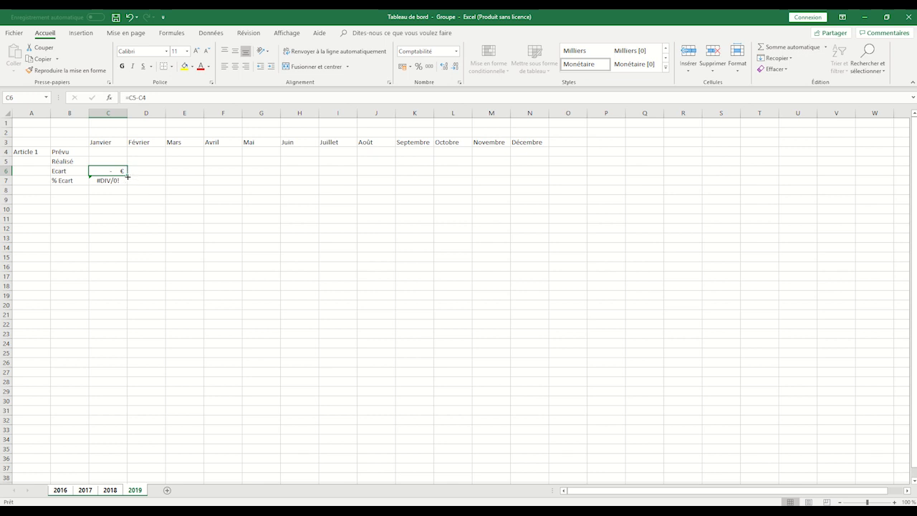
{"action": "left_click_drag", "start_coordinate": [128, 177], "coordinate": [546, 204]}
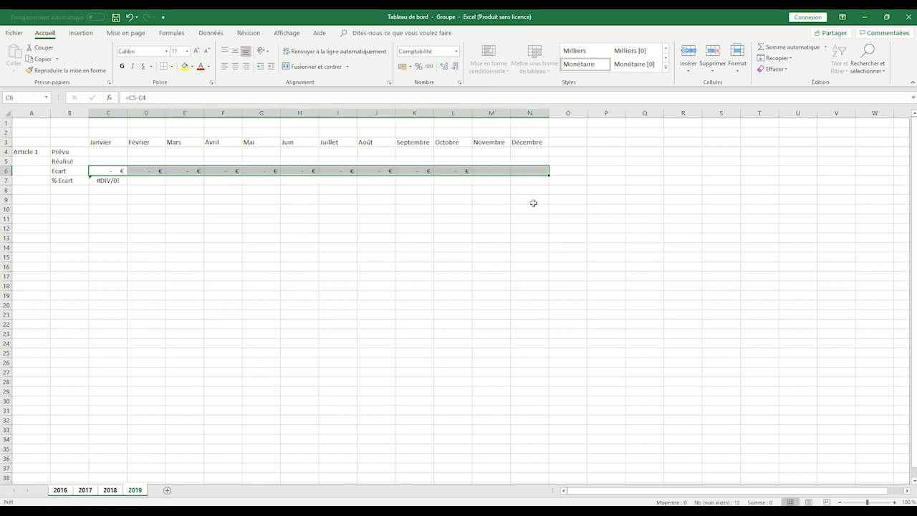
Copy the % Ecart formula from C7 across to Décembre, and fill the Article 1 block A4:N7 down to row 37.
{"action": "left_click", "coordinate": [115, 181]}
{"action": "left_click_drag", "start_coordinate": [129, 185], "coordinate": [541, 194]}
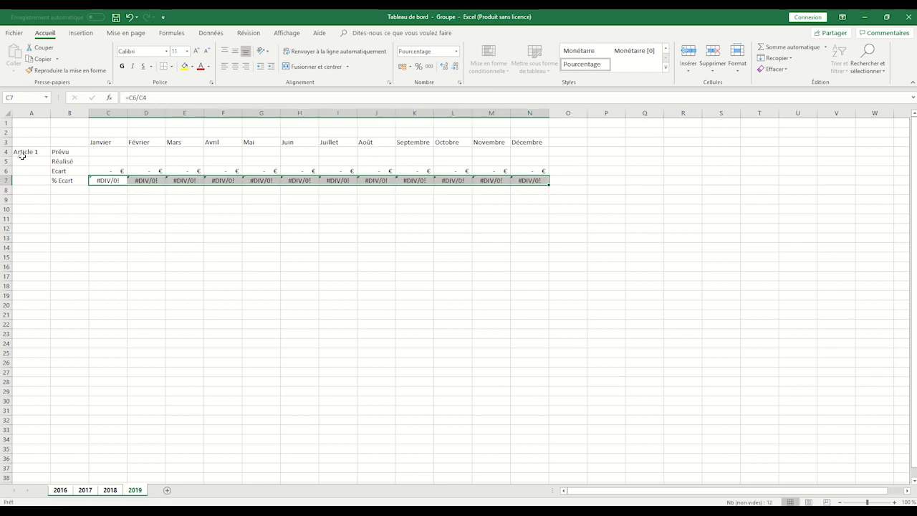
{"action": "left_click_drag", "start_coordinate": [25, 153], "coordinate": [544, 182]}
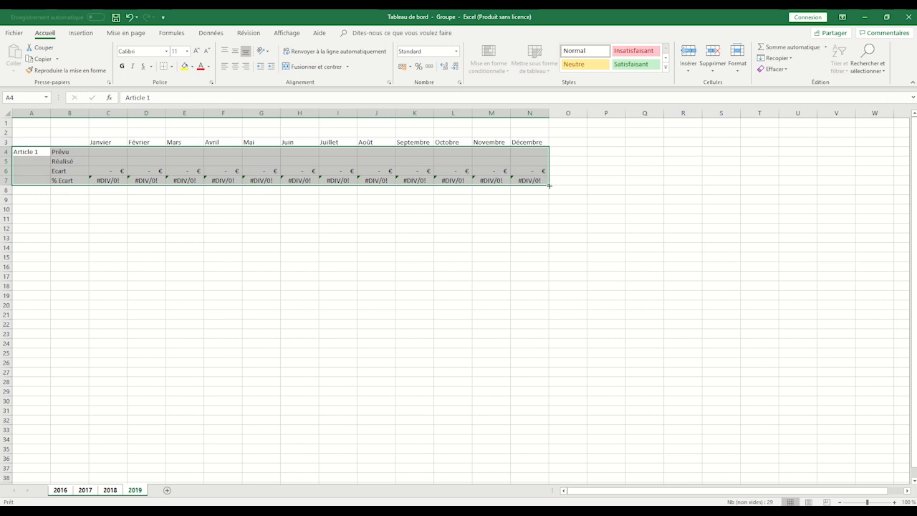
{"action": "left_click_drag", "start_coordinate": [549, 186], "coordinate": [553, 471]}
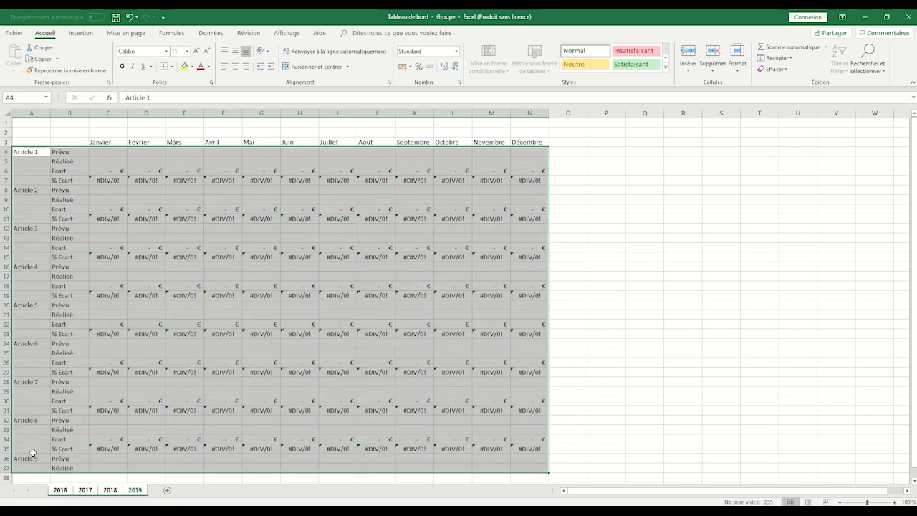
Clear the incomplete Article 9 labels in cells A36:B37.
{"action": "left_click_drag", "start_coordinate": [30, 455], "coordinate": [71, 467]}
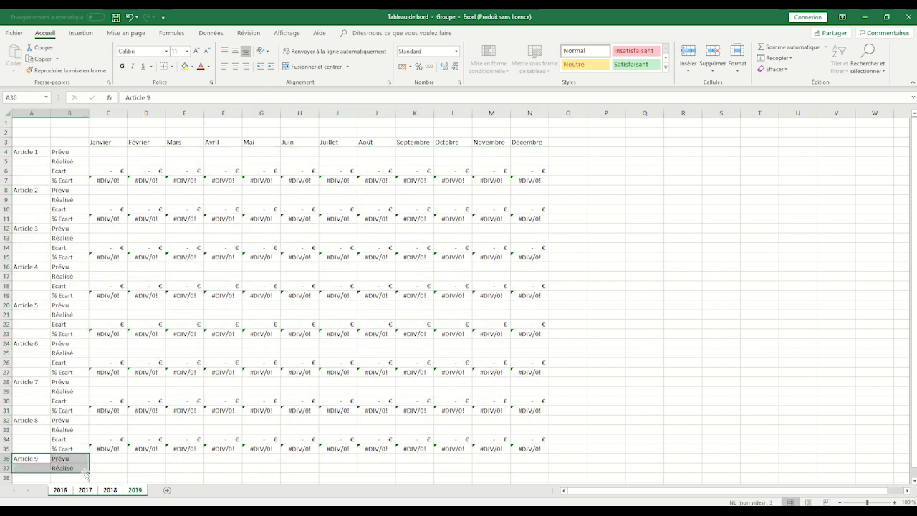
{"action": "key", "text": "Delete"}
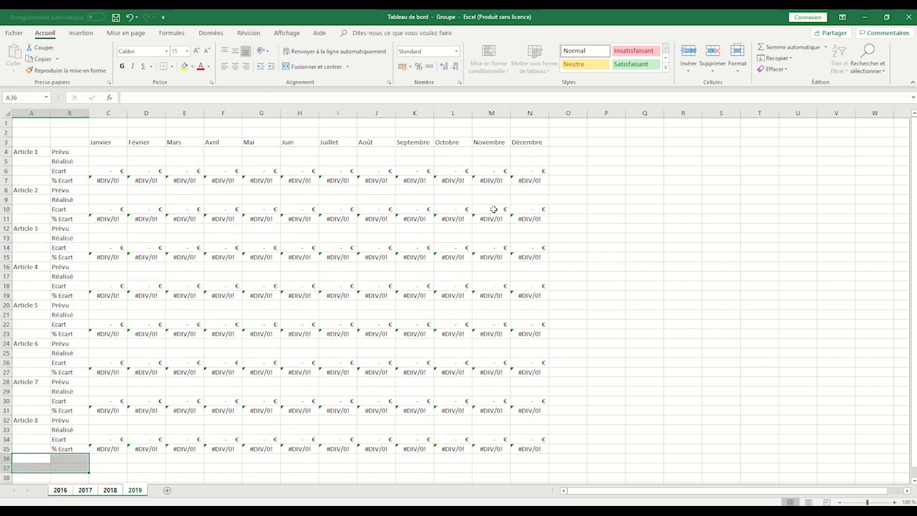
{"action": "left_click", "coordinate": [614, 207]}
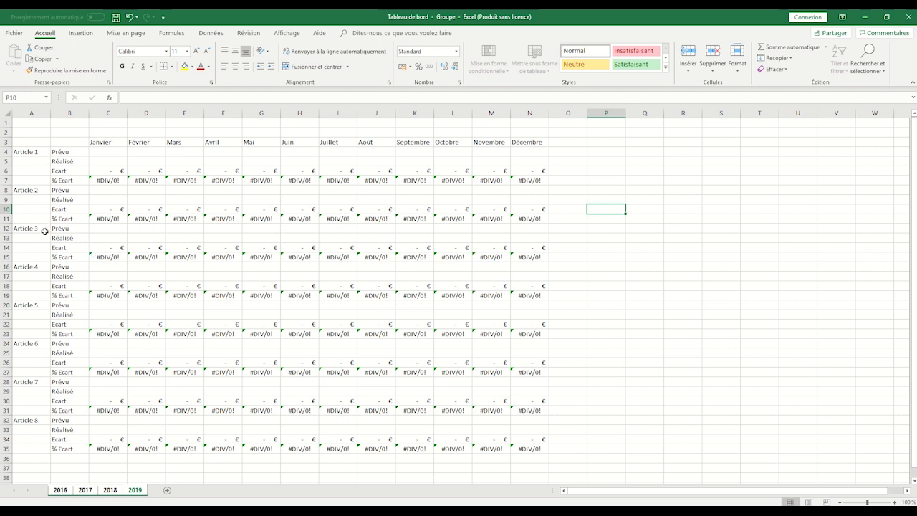
Set the width of columns A to N to 15.
{"action": "left_click", "coordinate": [33, 113]}
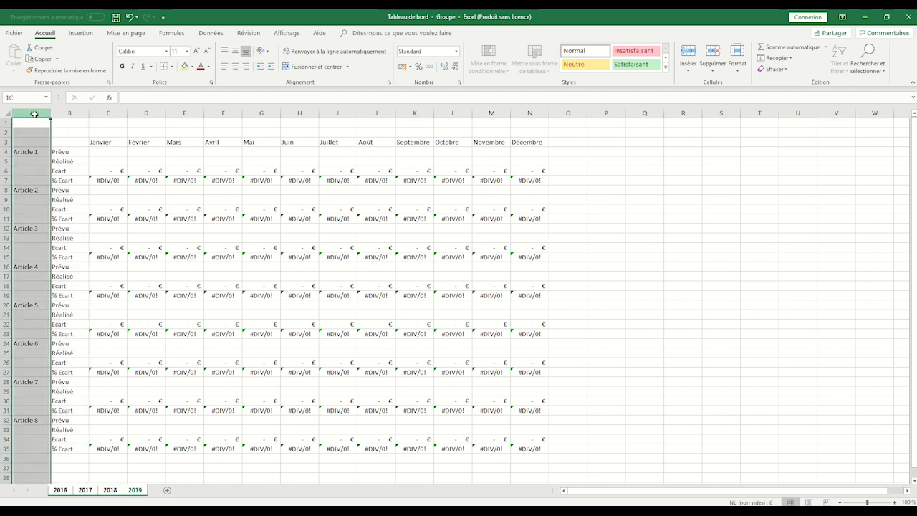
{"action": "left_click_drag", "start_coordinate": [34, 114], "coordinate": [541, 154]}
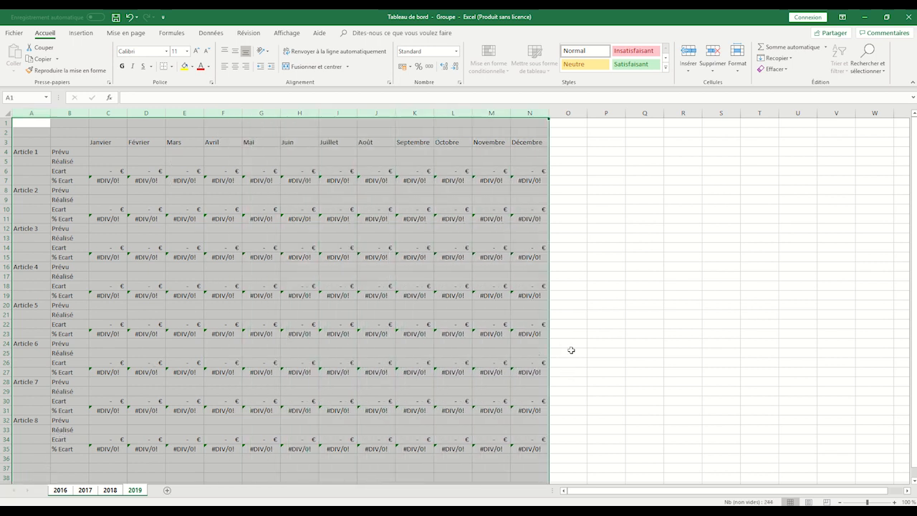
{"action": "right_click", "coordinate": [544, 113]}
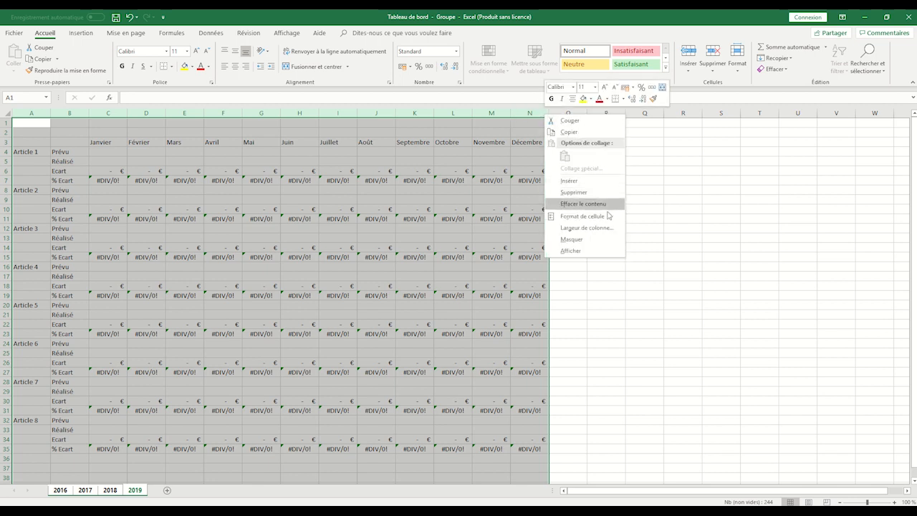
{"action": "left_click", "coordinate": [586, 228]}
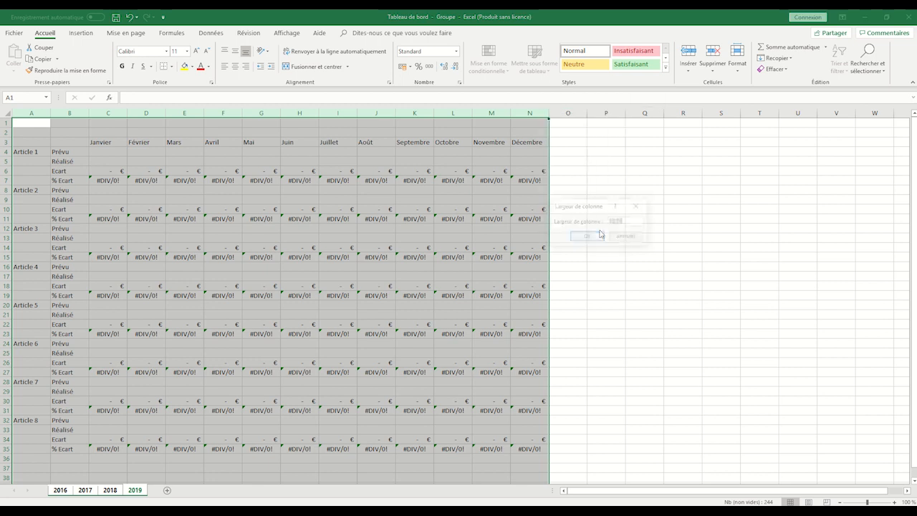
{"action": "type", "text": "15"}
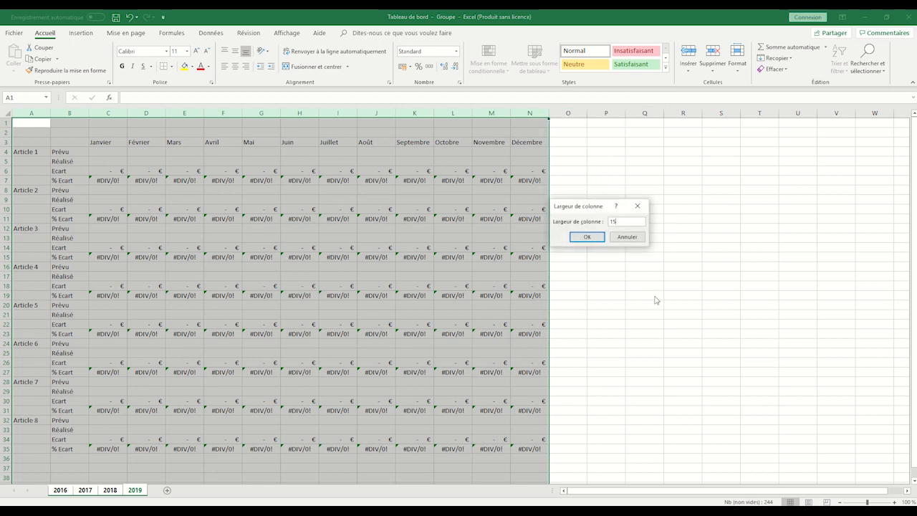
{"action": "key", "text": "Return"}
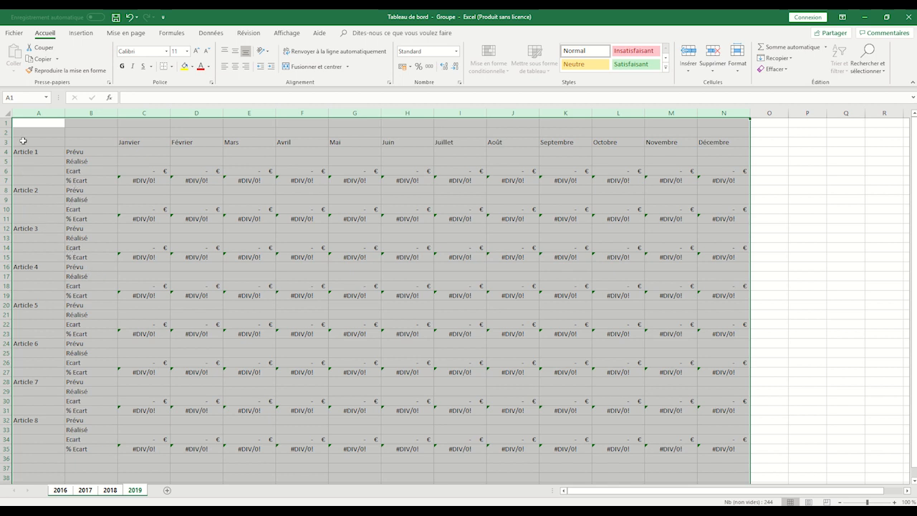
Increase the row height of rows 3 to 35.
{"action": "left_click", "coordinate": [7, 142]}
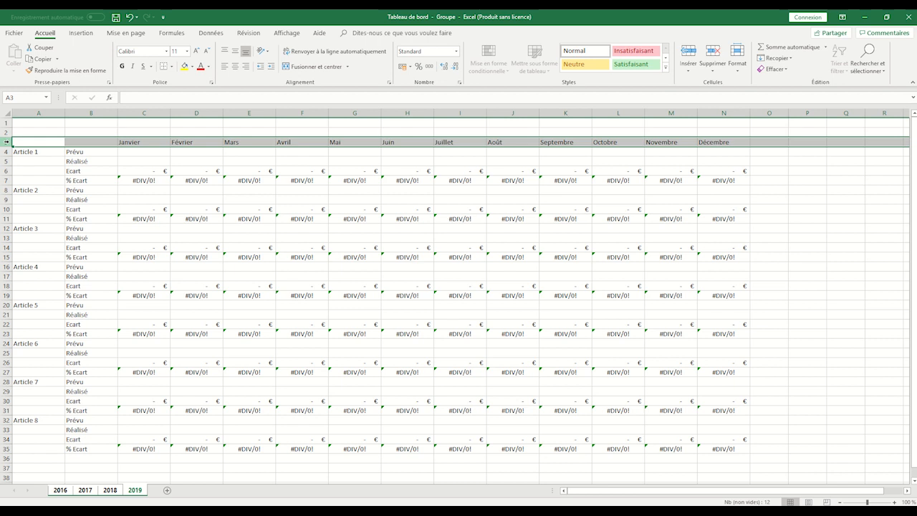
{"action": "left_click_drag", "start_coordinate": [7, 141], "coordinate": [29, 449]}
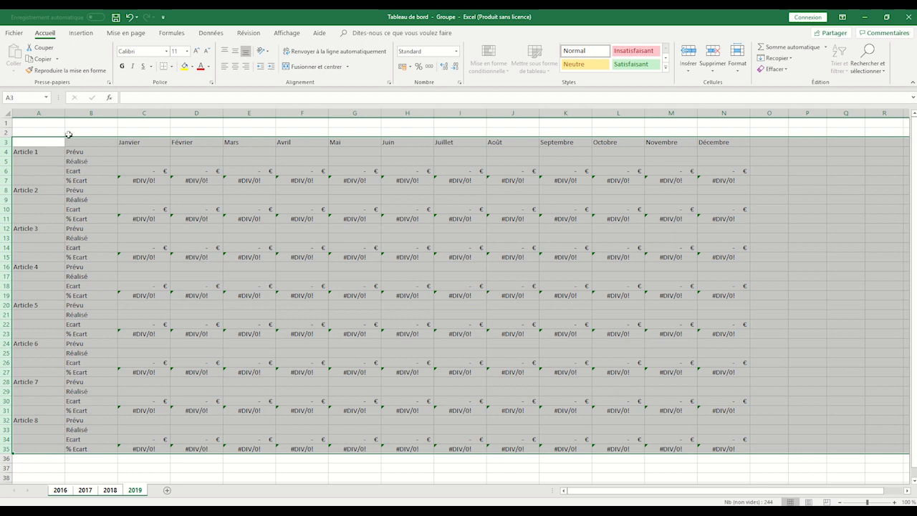
{"action": "right_click", "coordinate": [5, 175]}
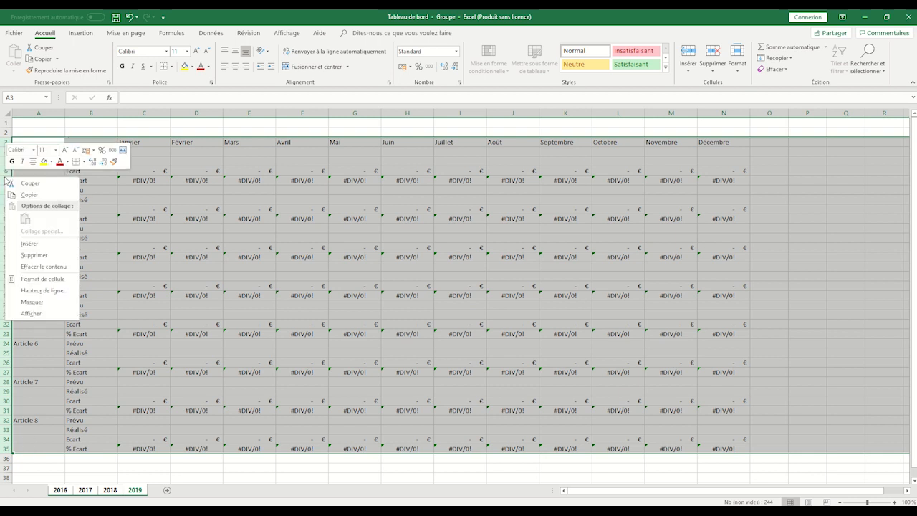
{"action": "left_click", "coordinate": [43, 291]}
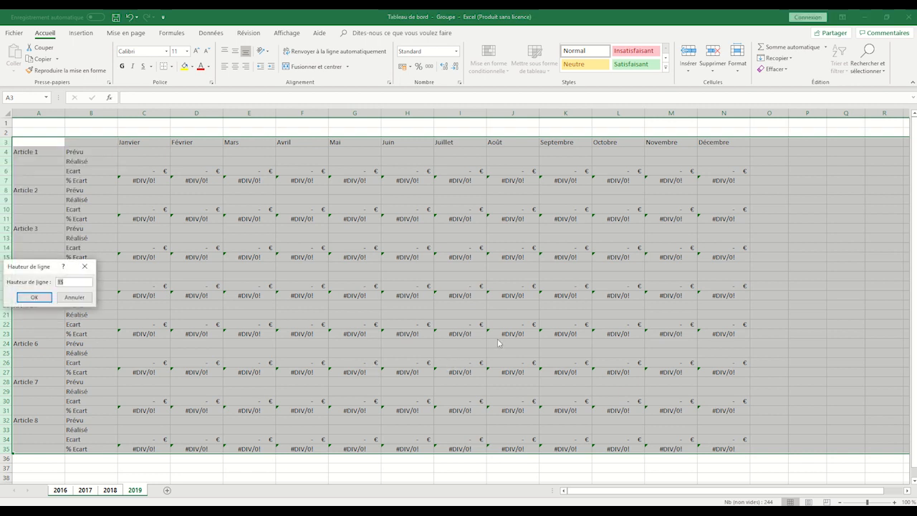
{"action": "key", "text": "Return"}
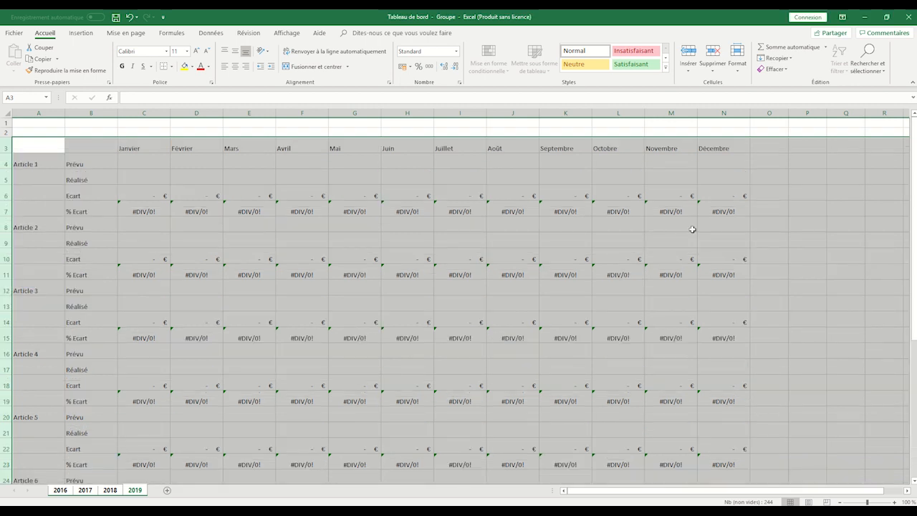
{"action": "left_click", "coordinate": [792, 174]}
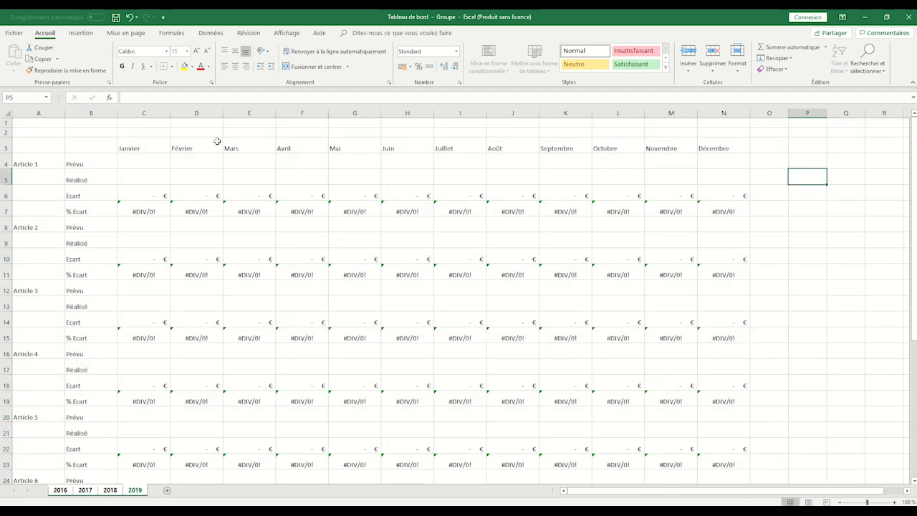
Center the month headings Janvier to Décembre horizontally in C3:N3.
{"action": "left_click_drag", "start_coordinate": [142, 150], "coordinate": [724, 144]}
{"action": "left_click", "coordinate": [235, 66]}
{"action": "left_click", "coordinate": [126, 146]}
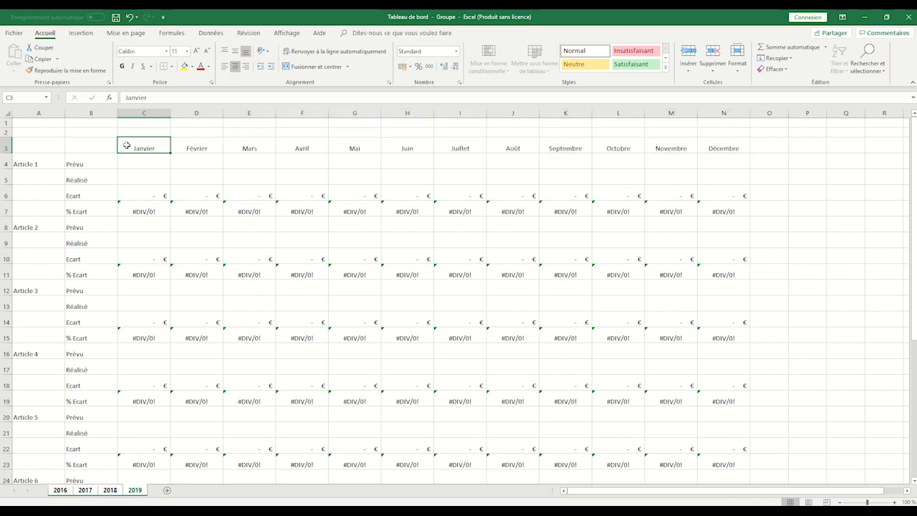
Apply all borders to the monthly table from the headings through the last % Ecart row, C3:N35.
{"action": "left_click_drag", "start_coordinate": [125, 140], "coordinate": [736, 441]}
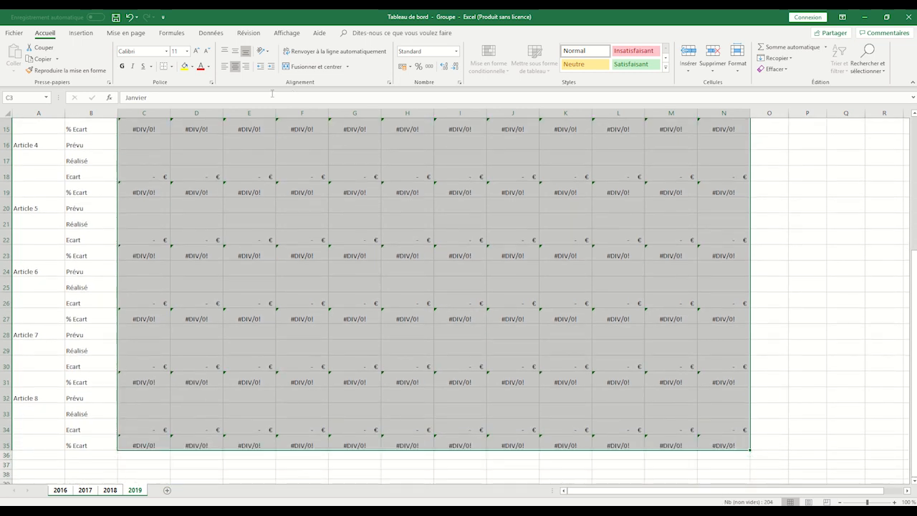
{"action": "left_click", "coordinate": [172, 67]}
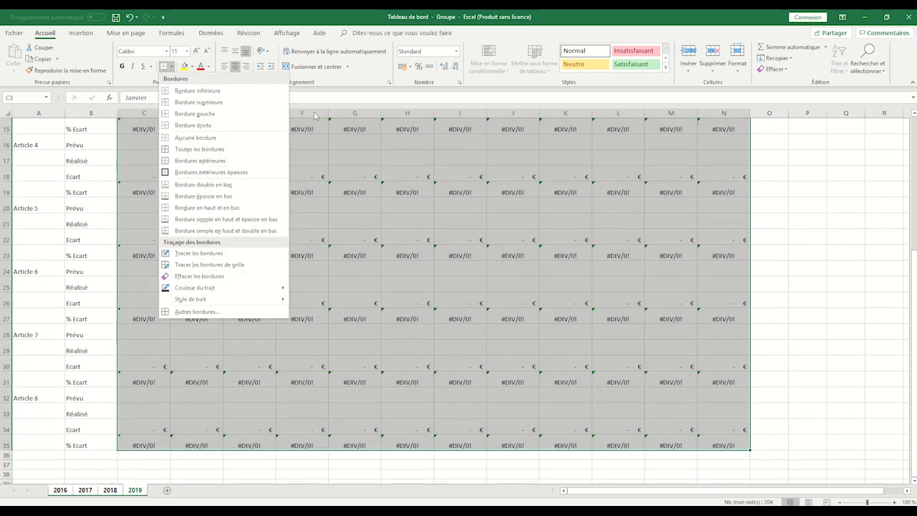
{"action": "left_click", "coordinate": [199, 149]}
Apply all borders to the Prévu, Réalisé, Ecart and % Ecart labels in B4:B35.
{"action": "left_click_drag", "start_coordinate": [89, 165], "coordinate": [88, 446]}
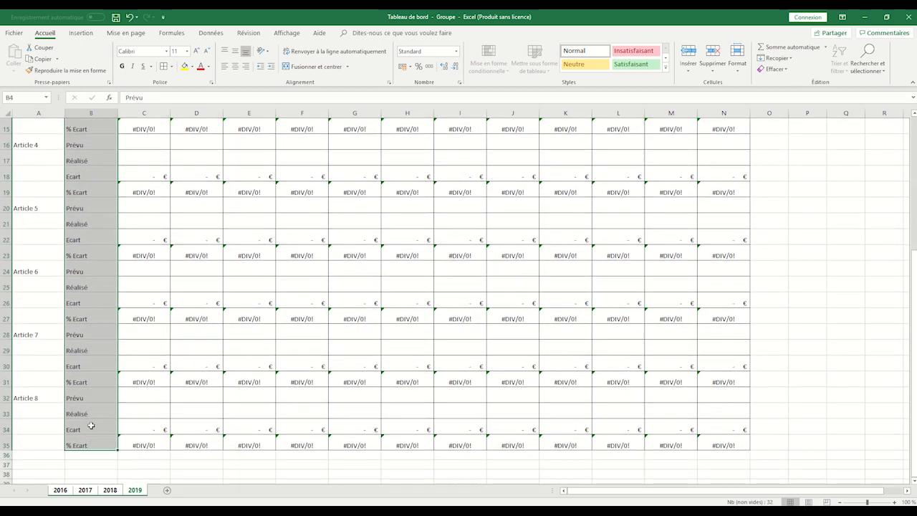
{"action": "scroll", "coordinate": [277, 311], "scroll_direction": "up", "scroll_amount": 5}
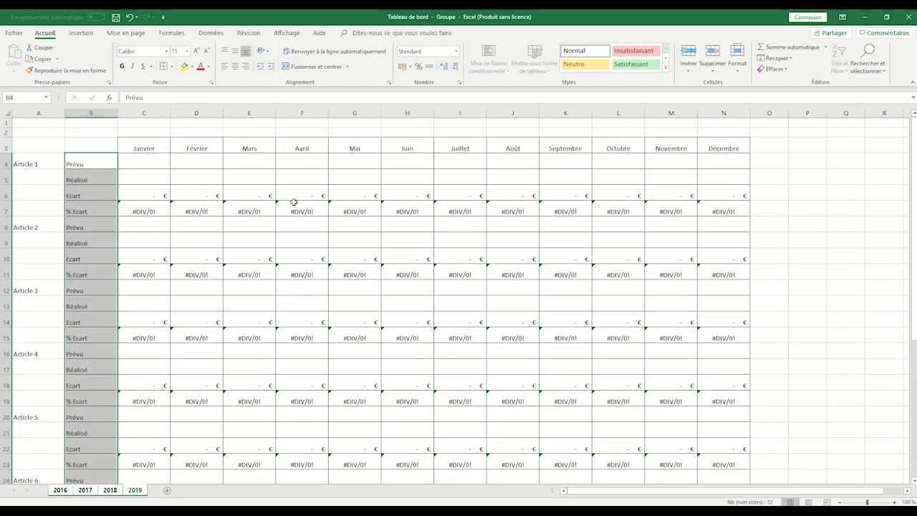
{"action": "left_click", "coordinate": [39, 162]}
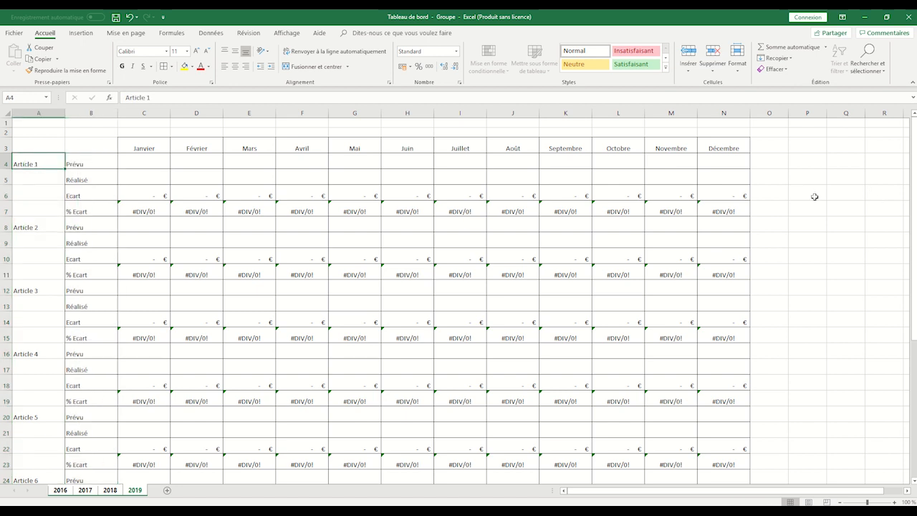
{"action": "left_click", "coordinate": [814, 207]}
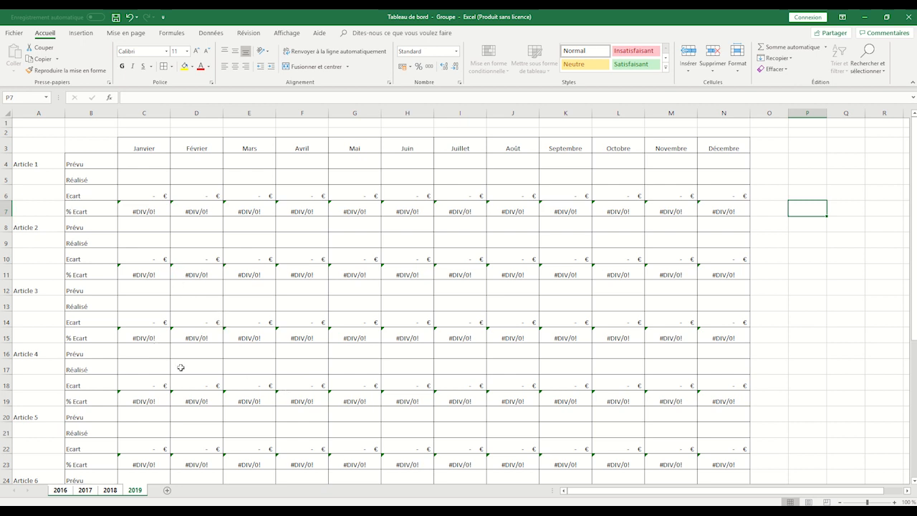
Ungroup the yearly sheets and check the table on 2018, 2017, 2016 and 2019.
{"action": "left_click", "coordinate": [113, 492]}
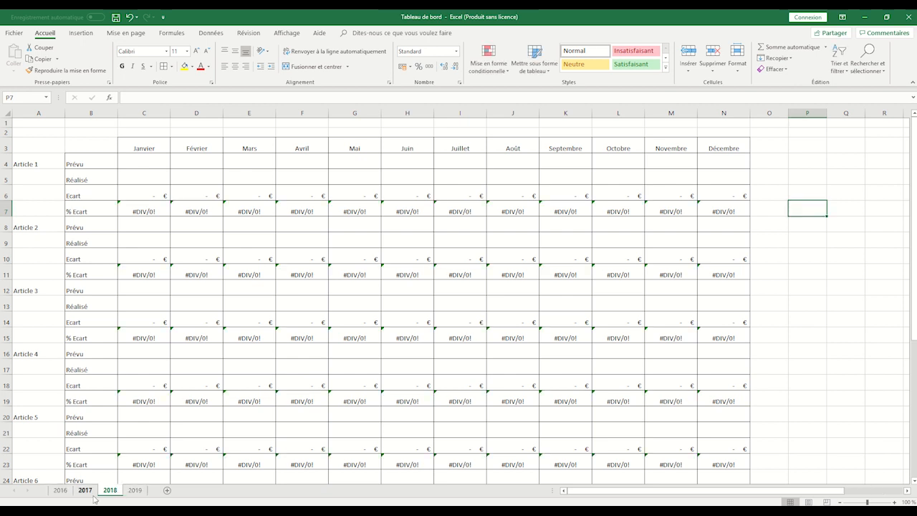
{"action": "left_click", "coordinate": [85, 491]}
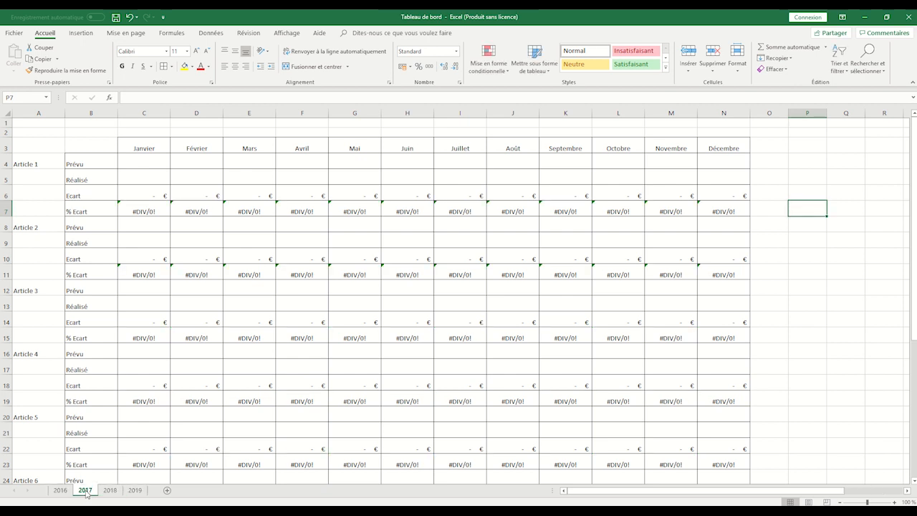
{"action": "left_click", "coordinate": [60, 492], "text": "shift"}
{"action": "left_click", "coordinate": [95, 491]}
{"action": "left_click", "coordinate": [113, 492]}
{"action": "left_click", "coordinate": [136, 491]}
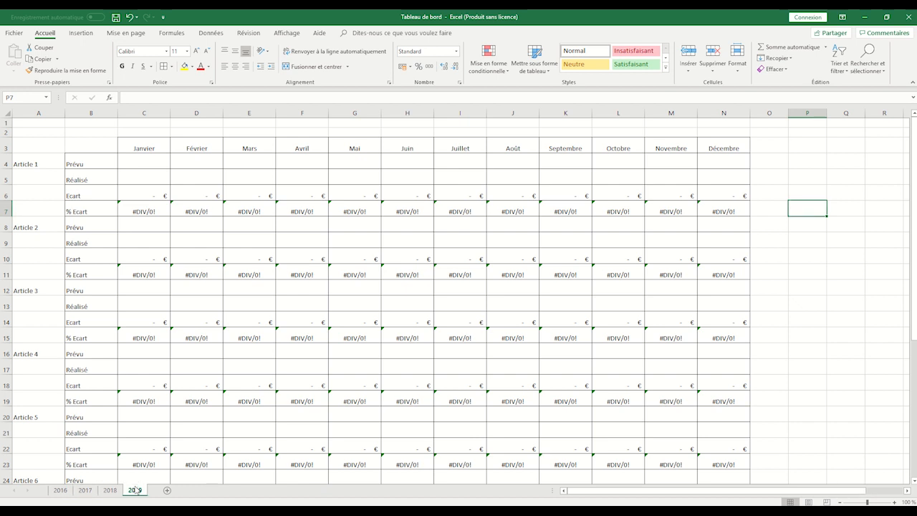
Enter test amounts for Article 1 in Janvier on sheet 2019: 200 for Prévu and 50 for Réalisé.
{"action": "left_click", "coordinate": [148, 161]}
{"action": "type", "text": "200"}
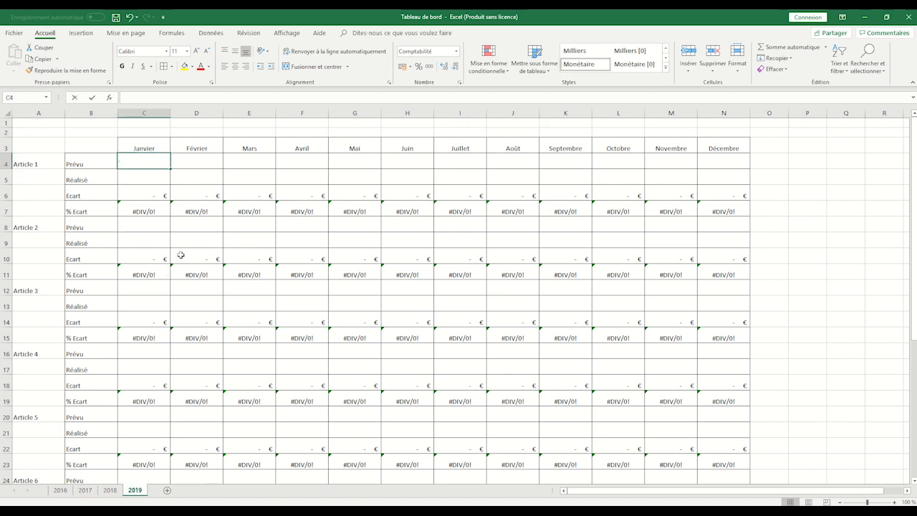
{"action": "key", "text": "Return"}
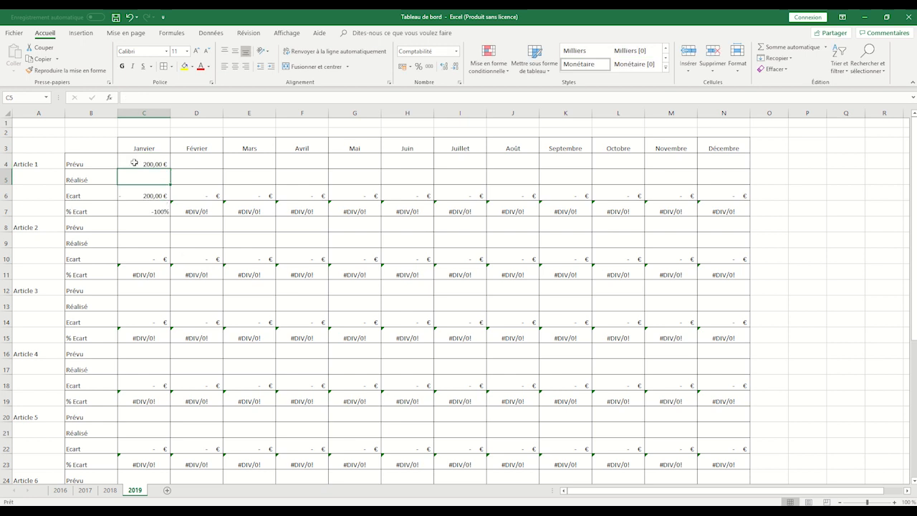
{"action": "type", "text": "50"}
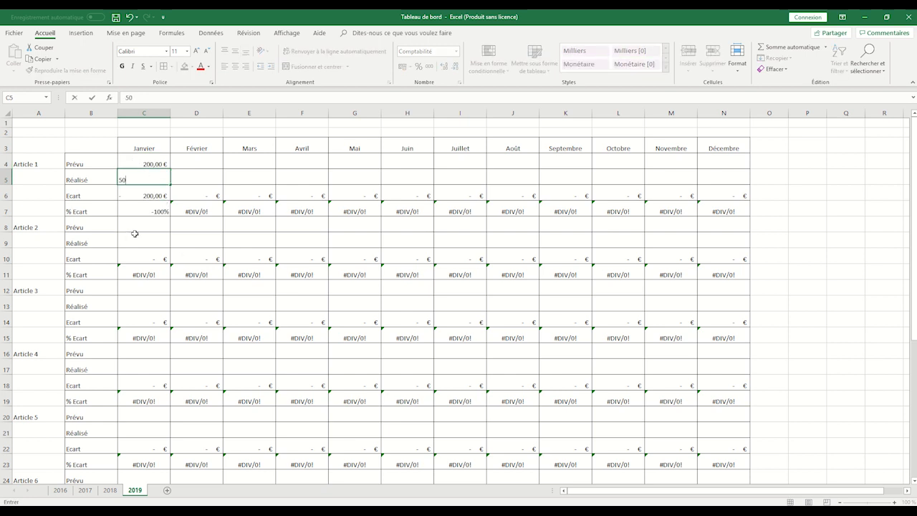
{"action": "key", "text": "Return"}
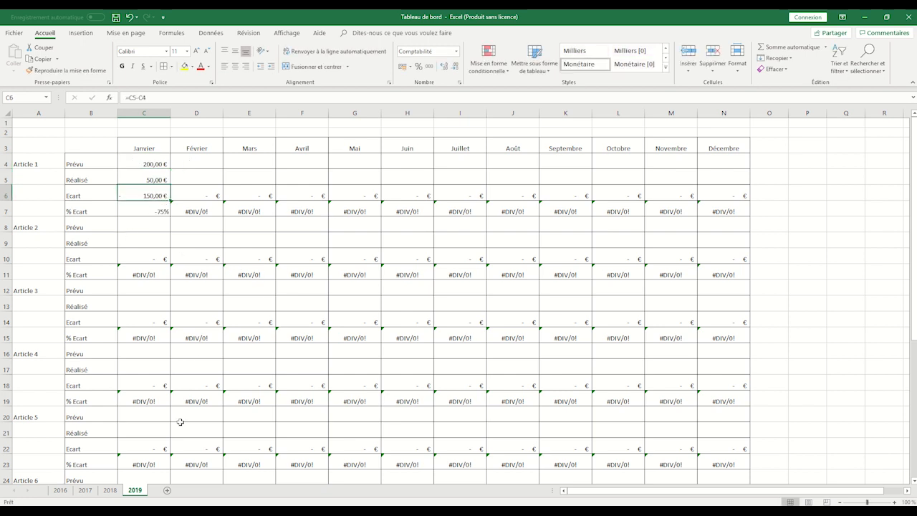
Check sheet 2018 for the test amounts, and clear them from C4:C5 on sheet 2019.
{"action": "left_click", "coordinate": [111, 493]}
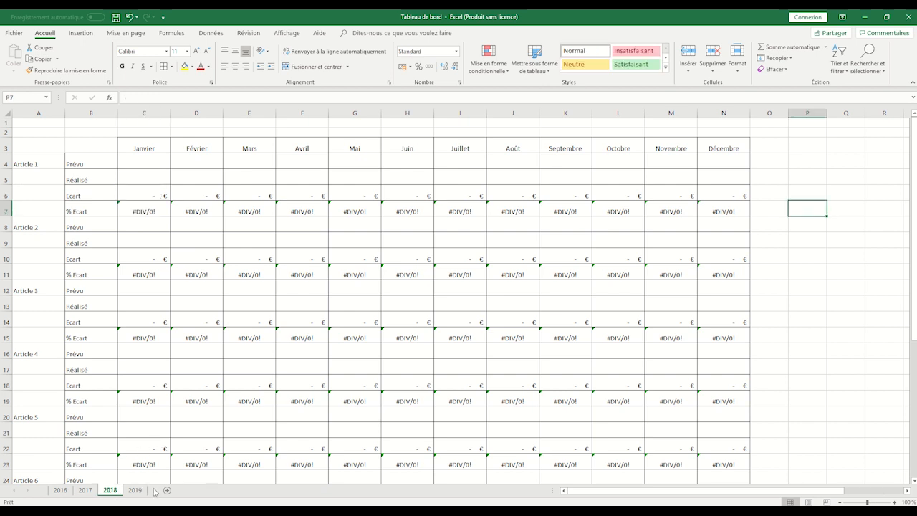
{"action": "left_click", "coordinate": [135, 490]}
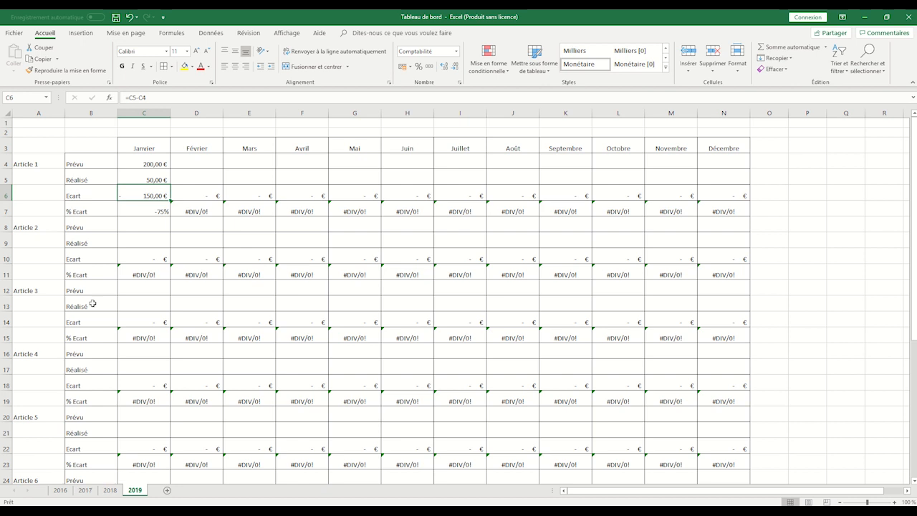
{"action": "left_click_drag", "start_coordinate": [153, 163], "coordinate": [164, 178]}
{"action": "key", "text": "Delete"}
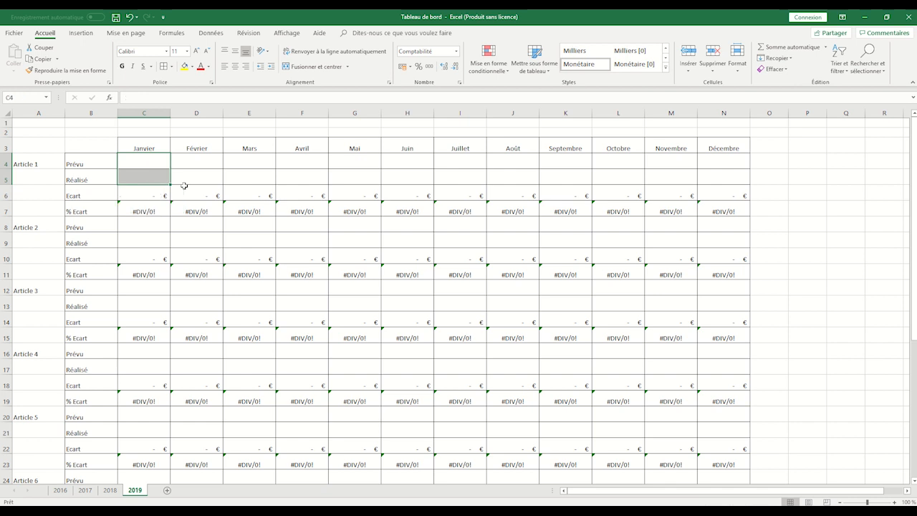